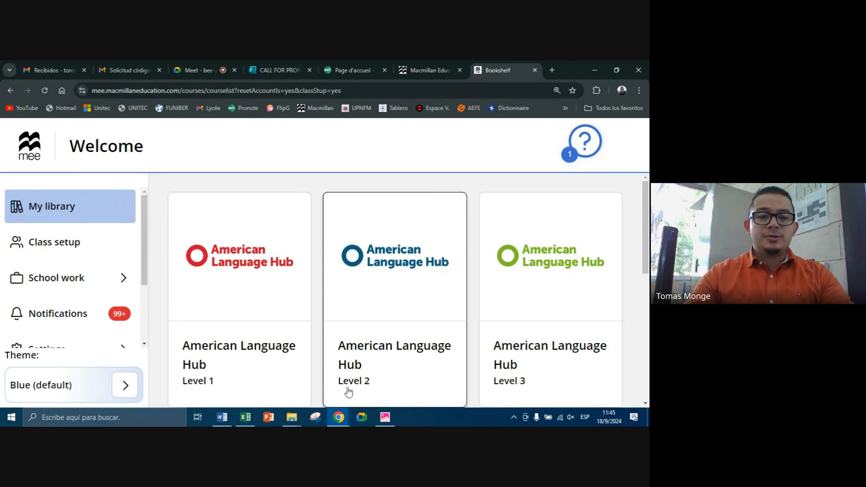
Step: Go from the library to class setup and view the institution's list of classes
{"action": "scroll", "coordinate": [216, 334], "scroll_direction": "down", "scroll_amount": 3}
{"action": "scroll", "coordinate": [553, 317], "scroll_direction": "down", "scroll_amount": 1}
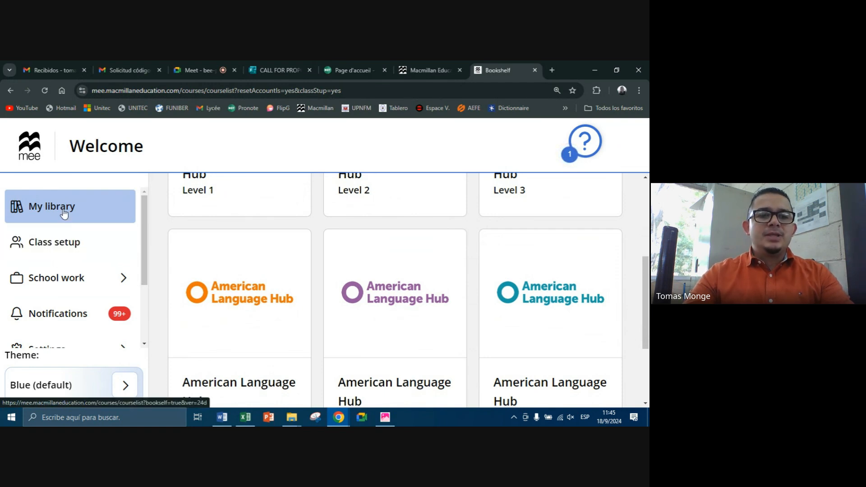
{"action": "scroll", "coordinate": [75, 280], "scroll_direction": "down", "scroll_amount": 2}
{"action": "scroll", "coordinate": [68, 248], "scroll_direction": "up", "scroll_amount": 2}
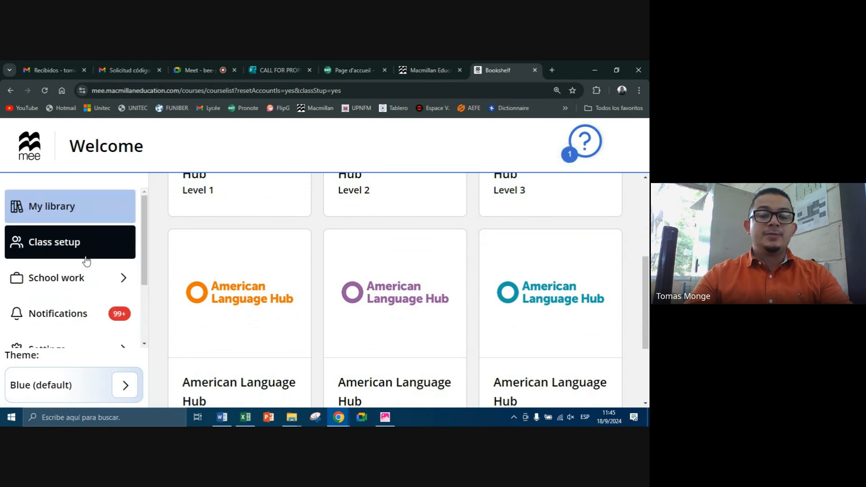
{"action": "left_click", "coordinate": [62, 244]}
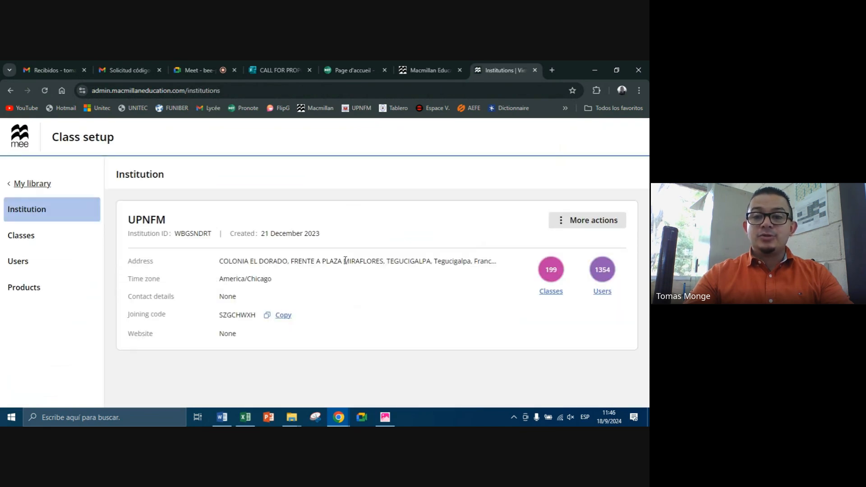
{"action": "left_click", "coordinate": [555, 293]}
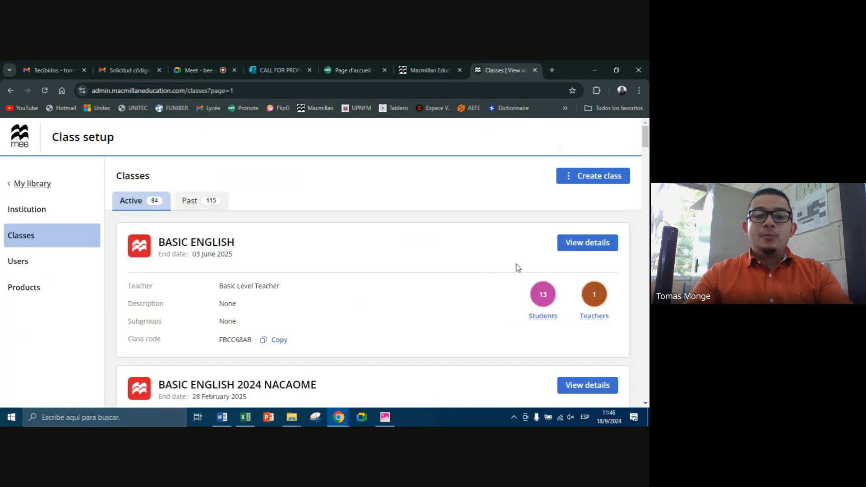
Step: Start a new class and name it with the teacher's title and surname followed by "- Basic Level (III AP, 2024)"
{"action": "left_click", "coordinate": [586, 178]}
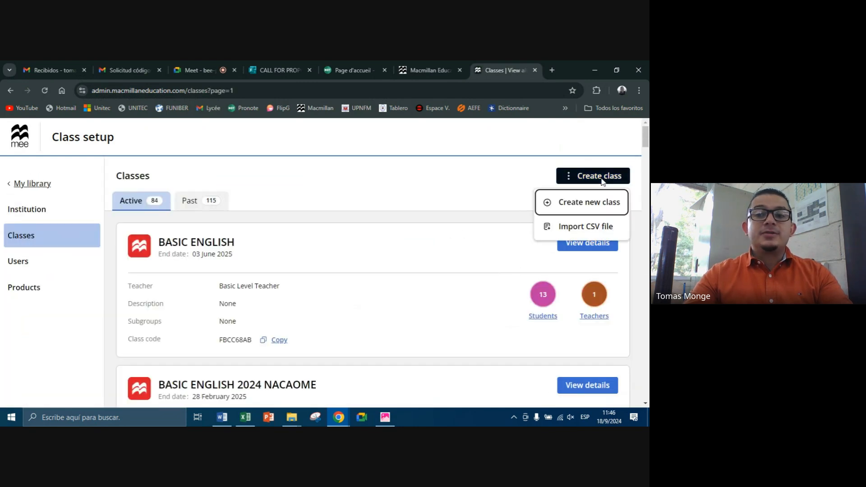
{"action": "left_click", "coordinate": [592, 203]}
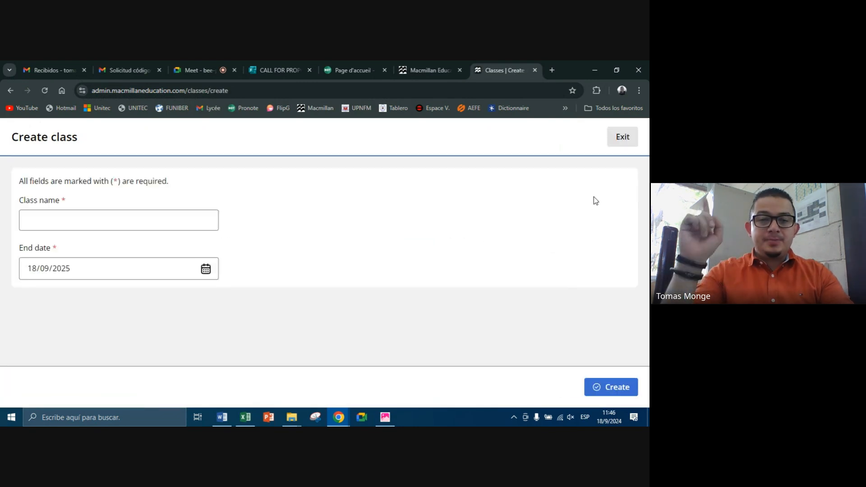
{"action": "left_click", "coordinate": [146, 217]}
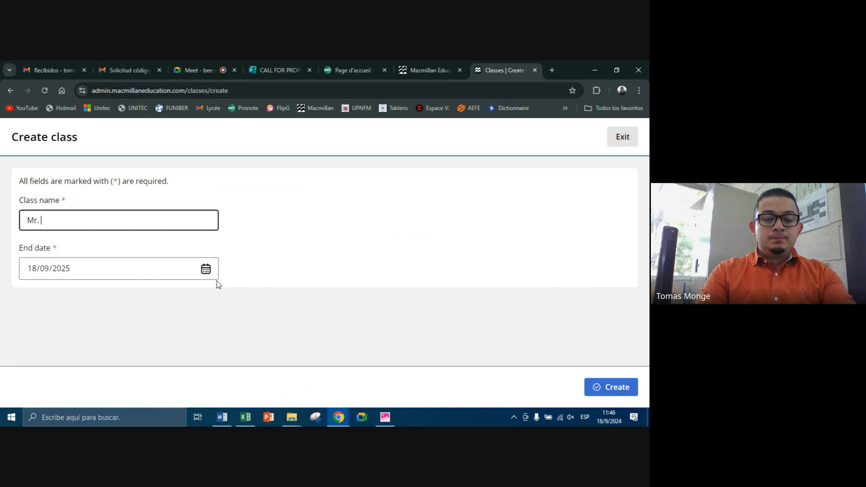
{"action": "type", "text": "Mr. Mong"}
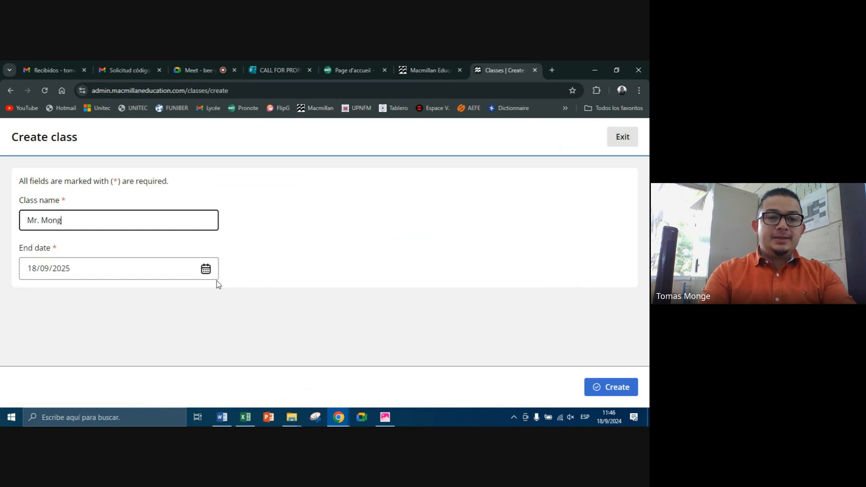
{"action": "type", "text": "e -"}
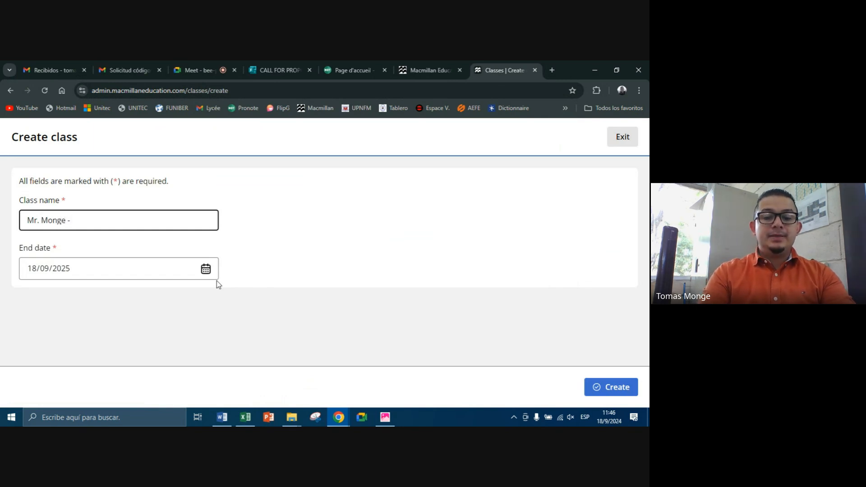
{"action": "type", "text": " Basic Level (III AP, 2024"}
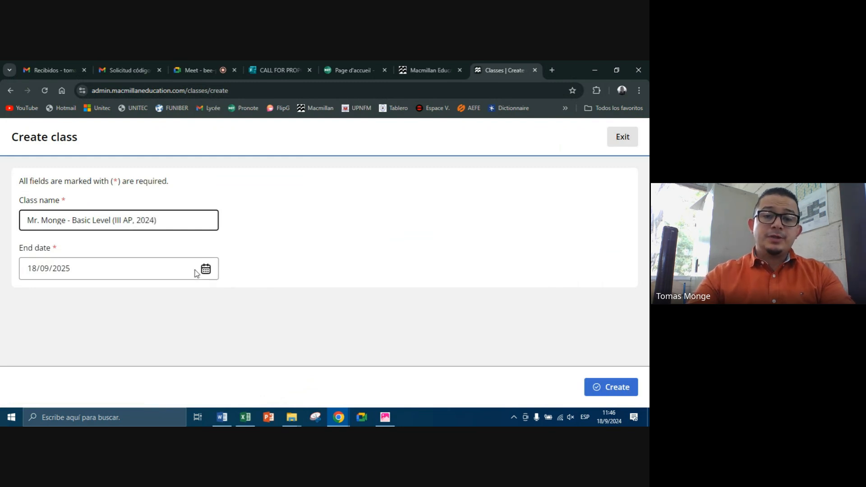
{"action": "left_click_drag", "start_coordinate": [37, 221], "coordinate": [152, 215]}
{"action": "left_click", "coordinate": [158, 216]}
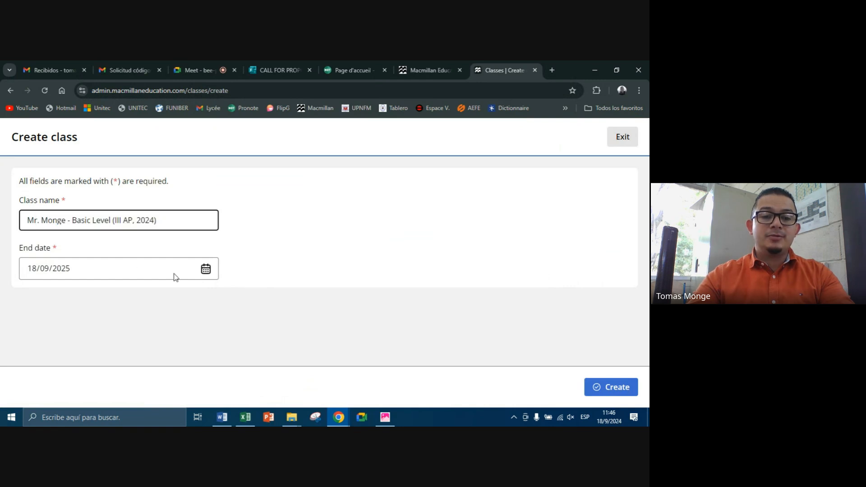
Step: Set the class end date to 10/12/2024 and create the class
{"action": "left_click", "coordinate": [205, 269]}
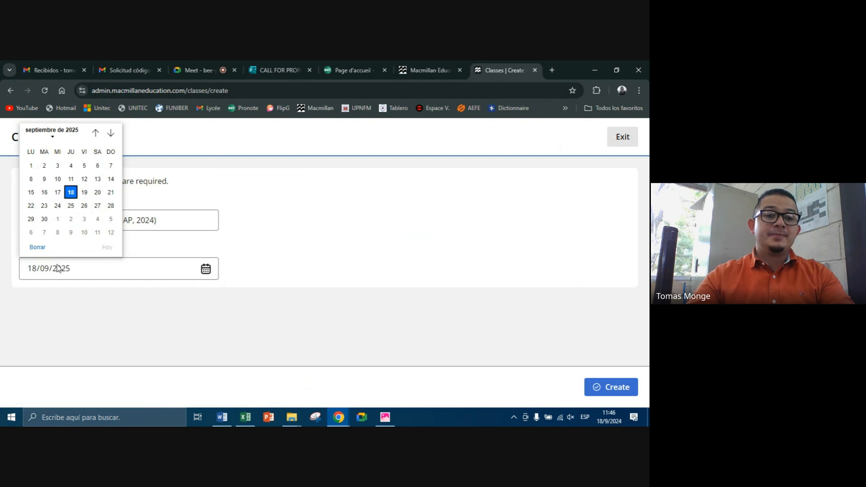
{"action": "left_click", "coordinate": [60, 136]}
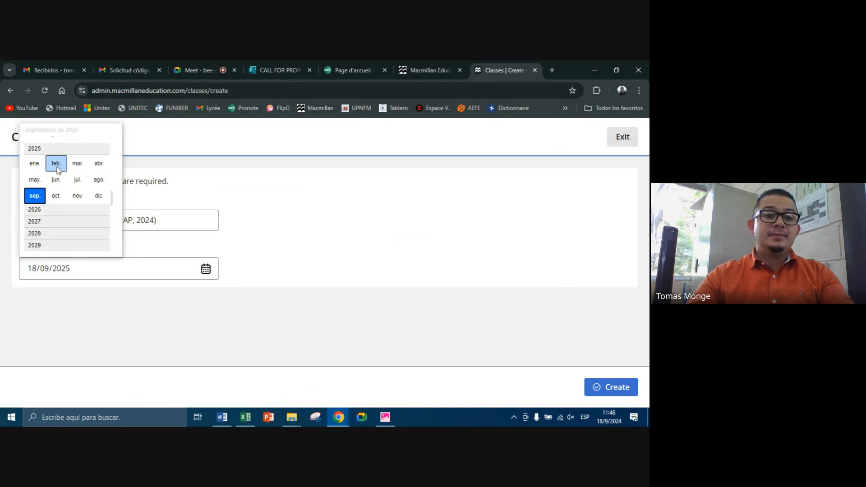
{"action": "left_click", "coordinate": [41, 137]}
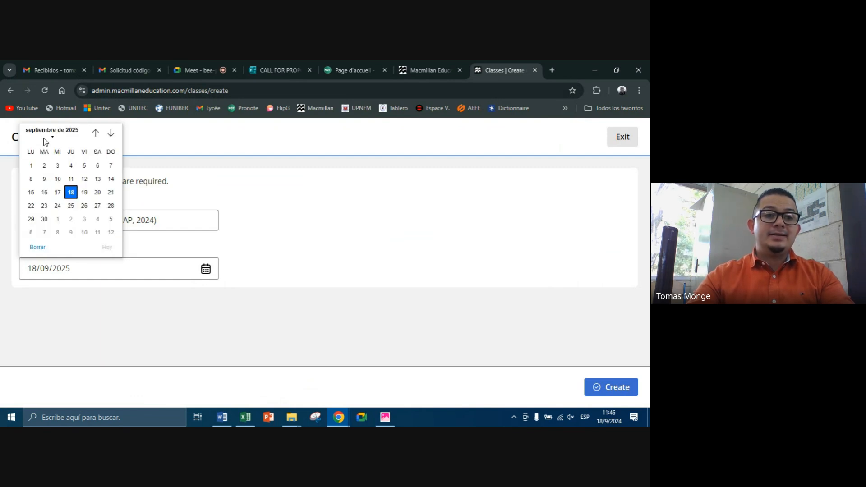
{"action": "left_click", "coordinate": [42, 137]}
{"action": "scroll", "coordinate": [40, 199], "scroll_direction": "up", "scroll_amount": 2}
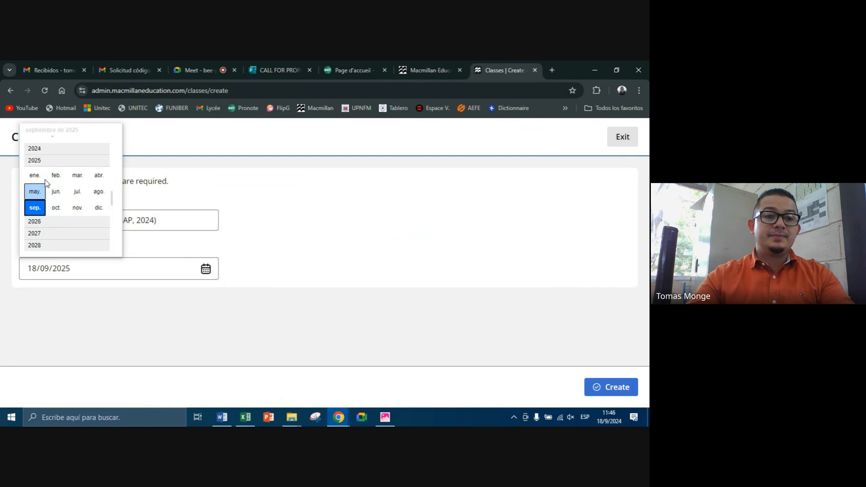
{"action": "left_click", "coordinate": [42, 149]}
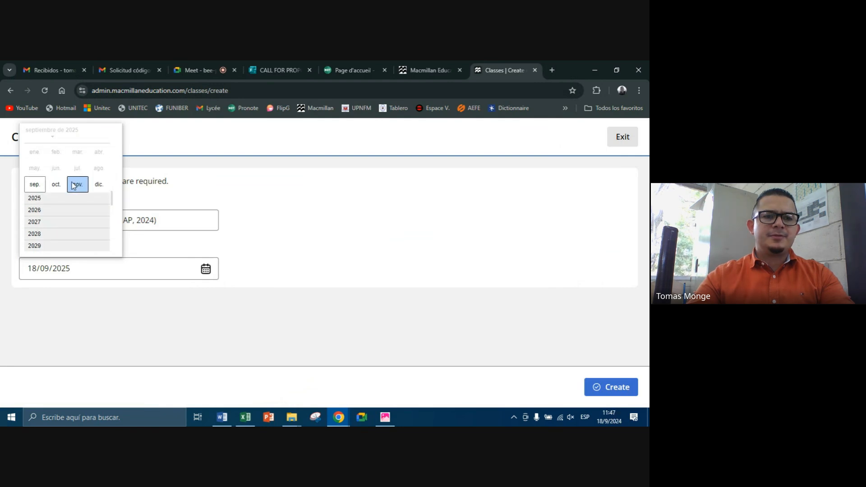
{"action": "left_click", "coordinate": [99, 184]}
{"action": "left_click", "coordinate": [44, 192]}
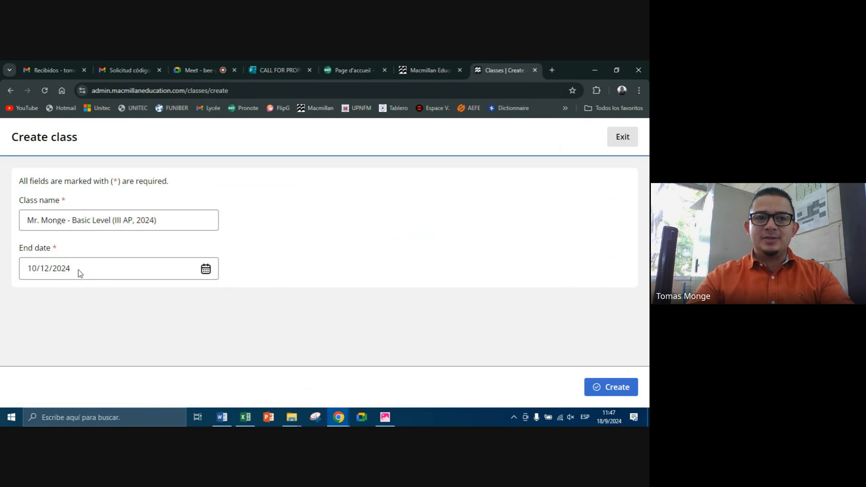
{"action": "left_click", "coordinate": [598, 389]}
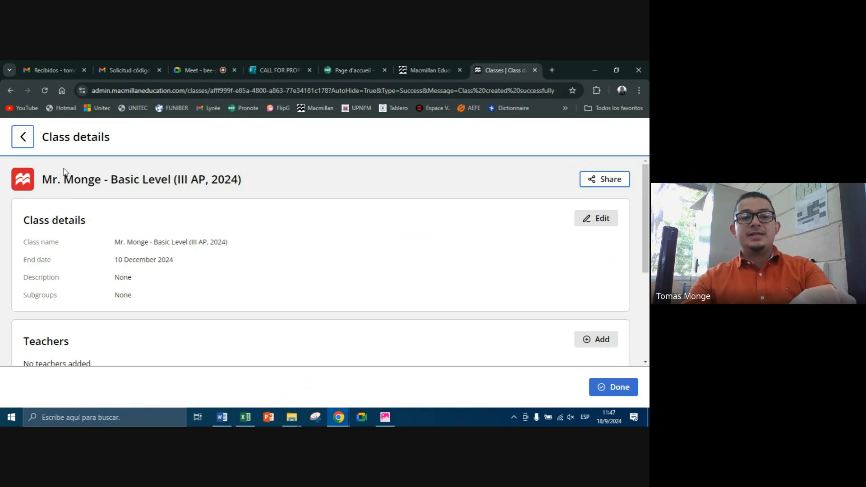
Step: Check the description and subgroup options in the new class's edit form and save the form
{"action": "left_click", "coordinate": [601, 218]}
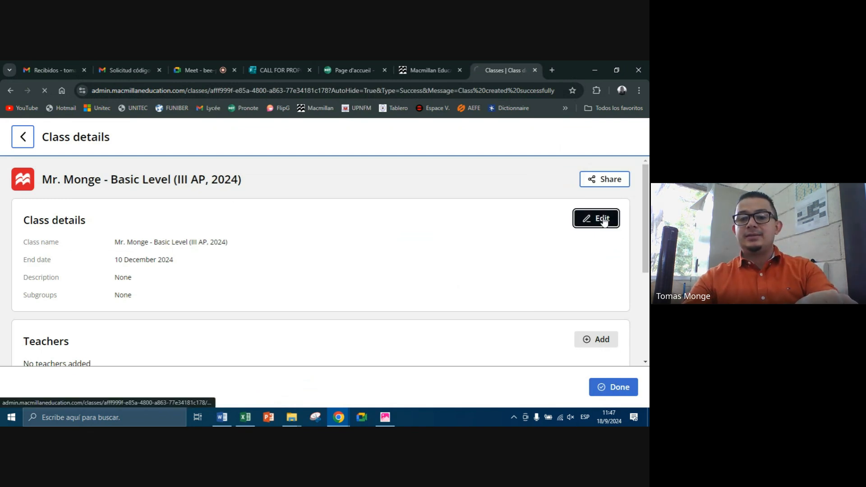
{"action": "scroll", "coordinate": [255, 226], "scroll_direction": "down", "scroll_amount": 2}
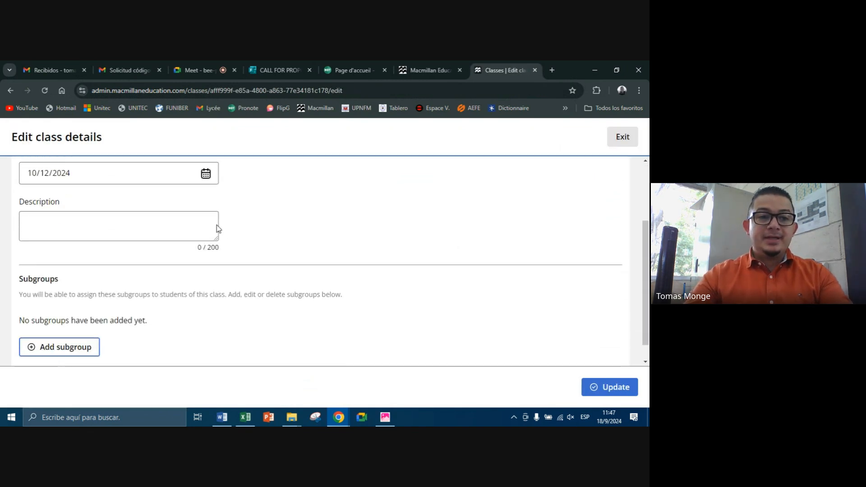
{"action": "left_click", "coordinate": [33, 226]}
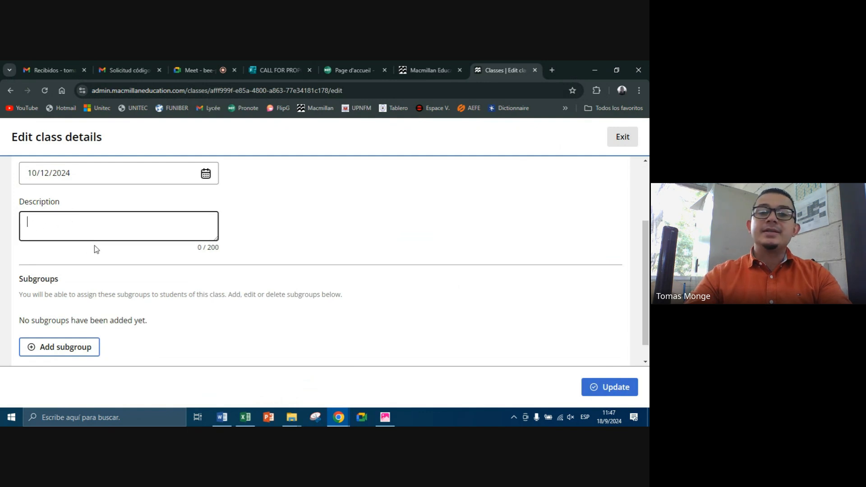
{"action": "scroll", "coordinate": [342, 324], "scroll_direction": "down", "scroll_amount": 1}
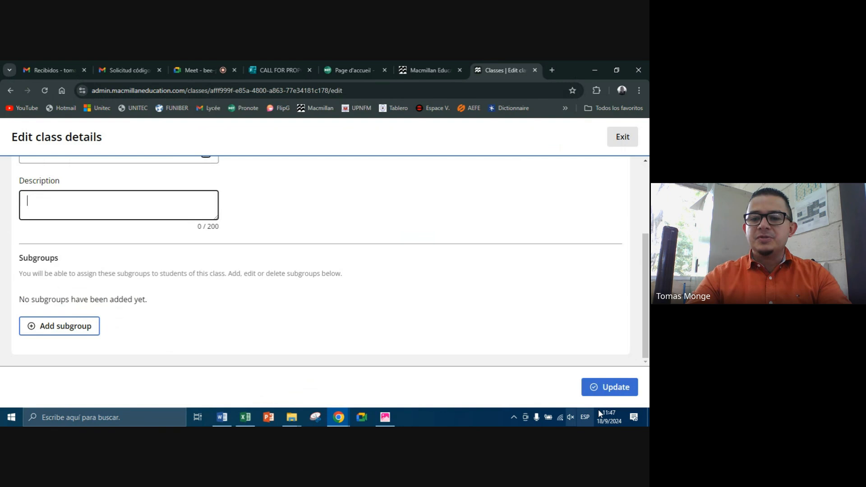
{"action": "left_click", "coordinate": [616, 394]}
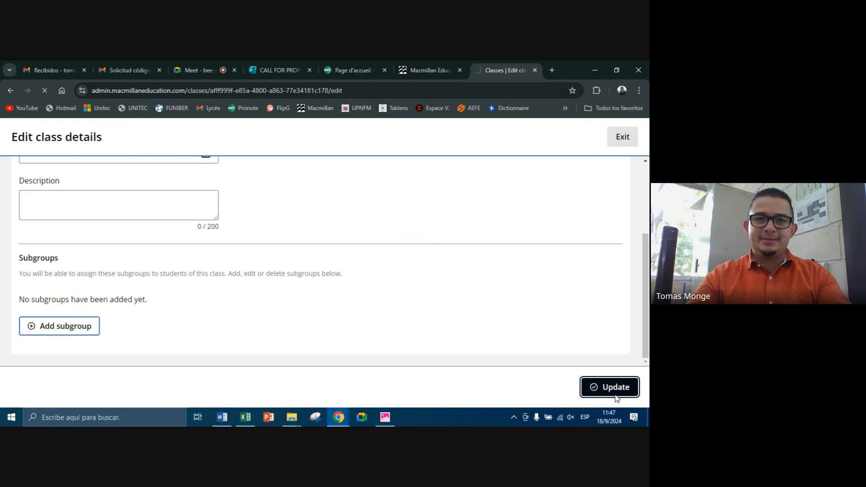
Step: Start adding a teacher to the new class
{"action": "scroll", "coordinate": [329, 270], "scroll_direction": "down", "scroll_amount": 1}
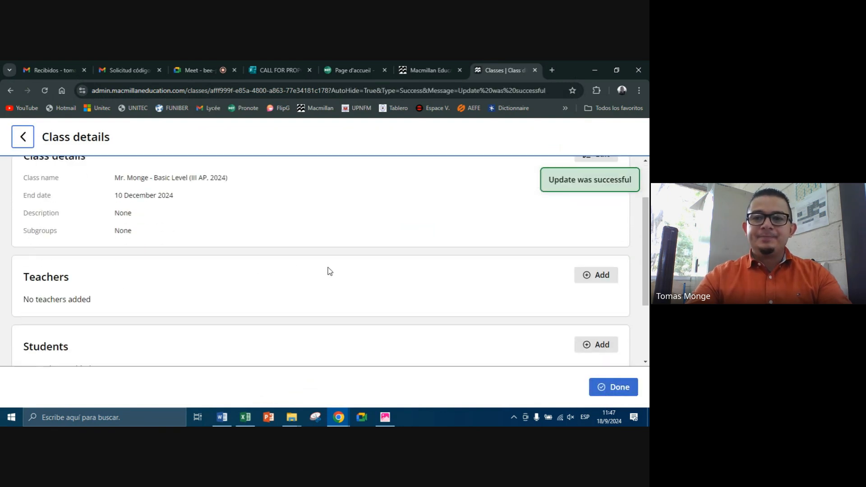
{"action": "scroll", "coordinate": [330, 271], "scroll_direction": "down", "scroll_amount": 1}
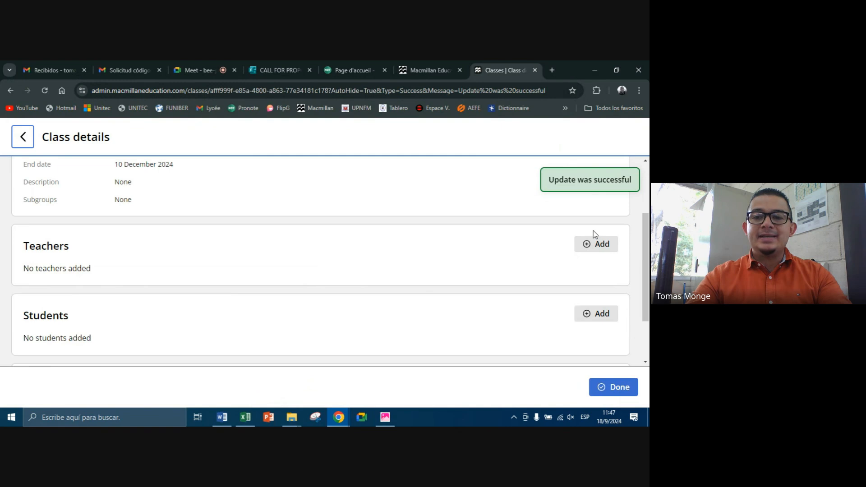
{"action": "left_click", "coordinate": [596, 243]}
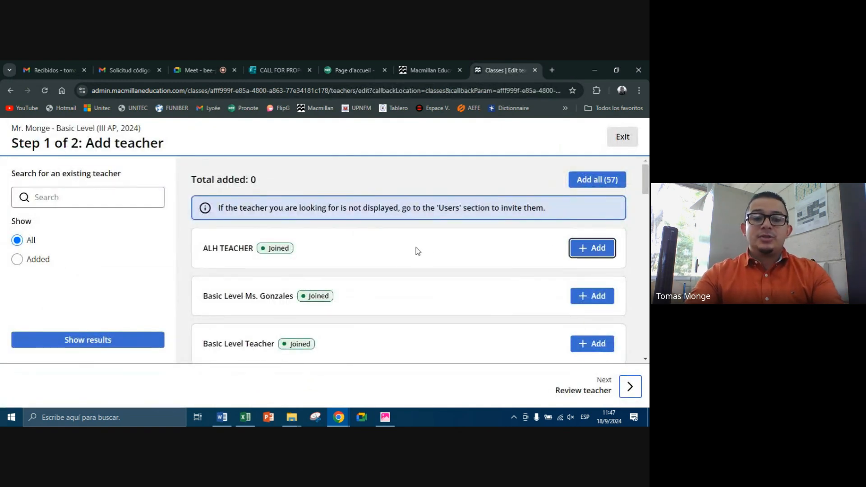
Step: Look through the list of existing teachers for the one to assign to the Basic Level class
{"action": "scroll", "coordinate": [415, 251], "scroll_direction": "down", "scroll_amount": 15}
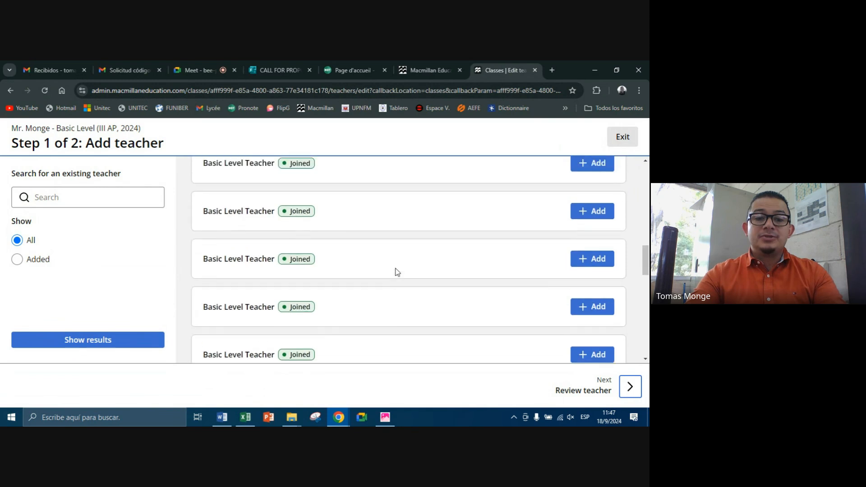
{"action": "scroll", "coordinate": [397, 272], "scroll_direction": "up", "scroll_amount": 15}
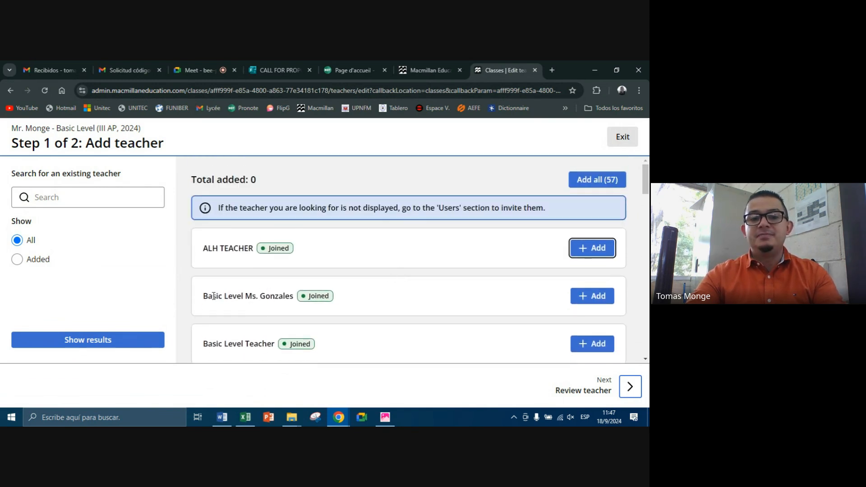
{"action": "left_click_drag", "start_coordinate": [213, 297], "coordinate": [293, 300]}
{"action": "scroll", "coordinate": [336, 305], "scroll_direction": "down", "scroll_amount": 10}
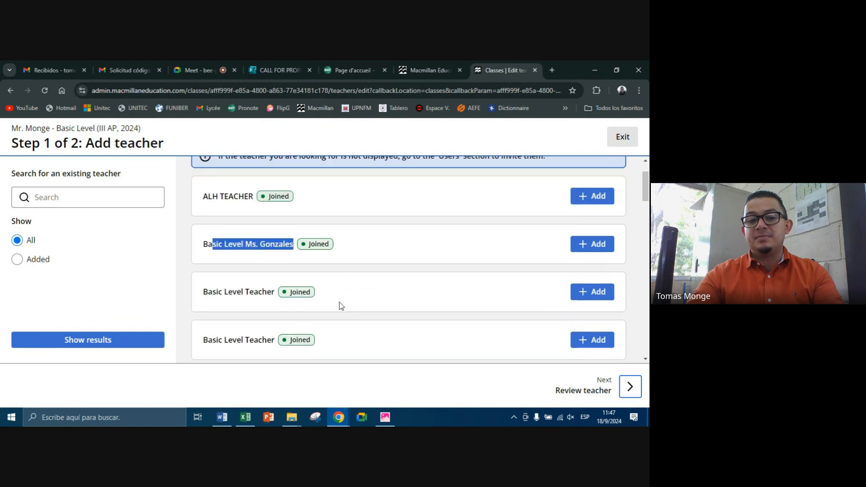
{"action": "scroll", "coordinate": [249, 245], "scroll_direction": "down", "scroll_amount": 5}
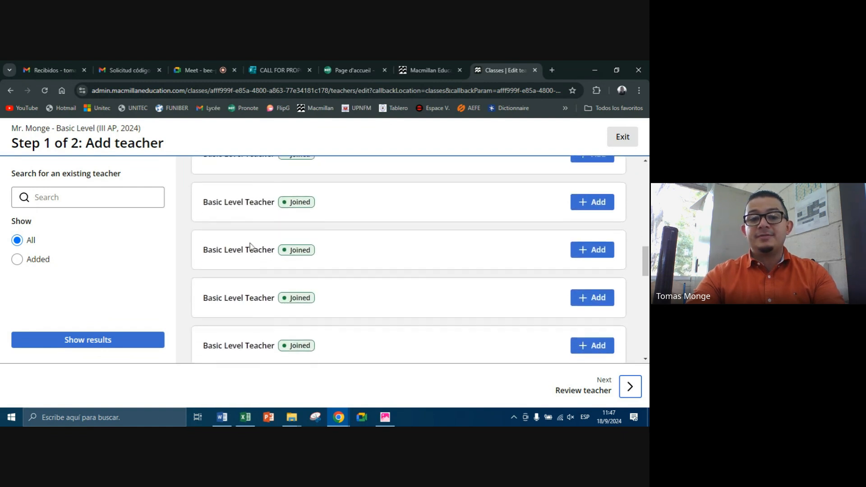
{"action": "scroll", "coordinate": [259, 241], "scroll_direction": "up", "scroll_amount": 2}
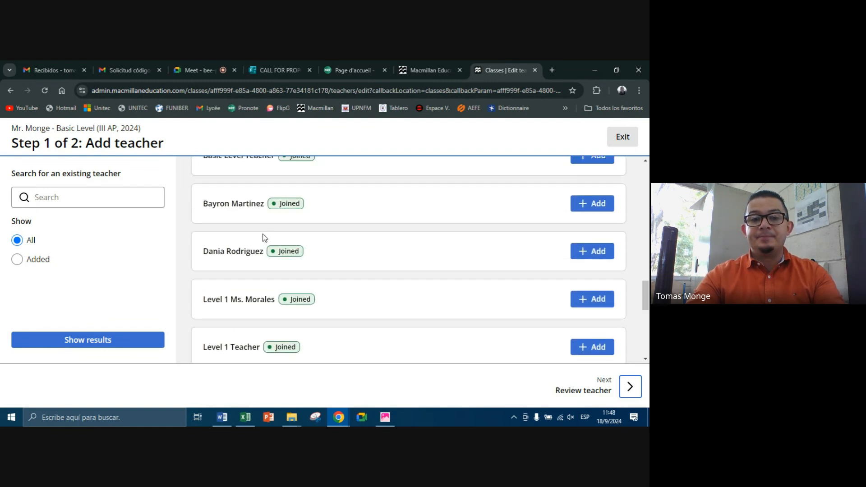
{"action": "scroll", "coordinate": [262, 228], "scroll_direction": "down", "scroll_amount": 2}
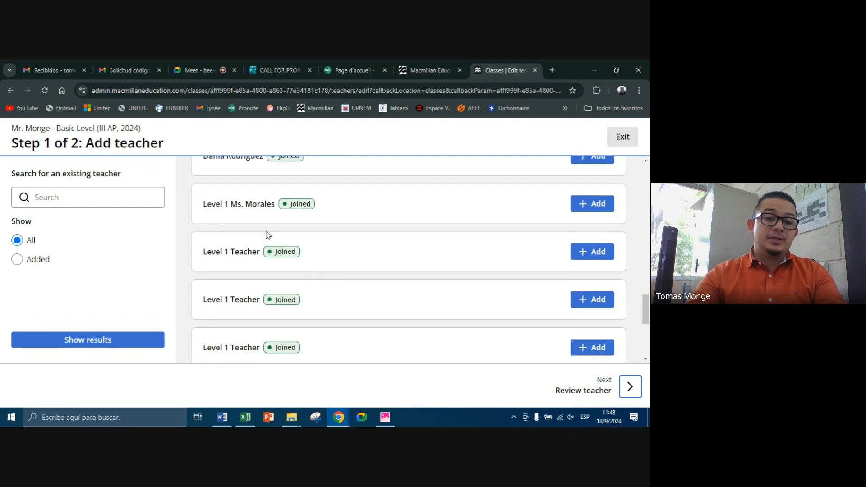
{"action": "scroll", "coordinate": [284, 252], "scroll_direction": "down", "scroll_amount": 1}
{"action": "scroll", "coordinate": [284, 252], "scroll_direction": "down", "scroll_amount": 2}
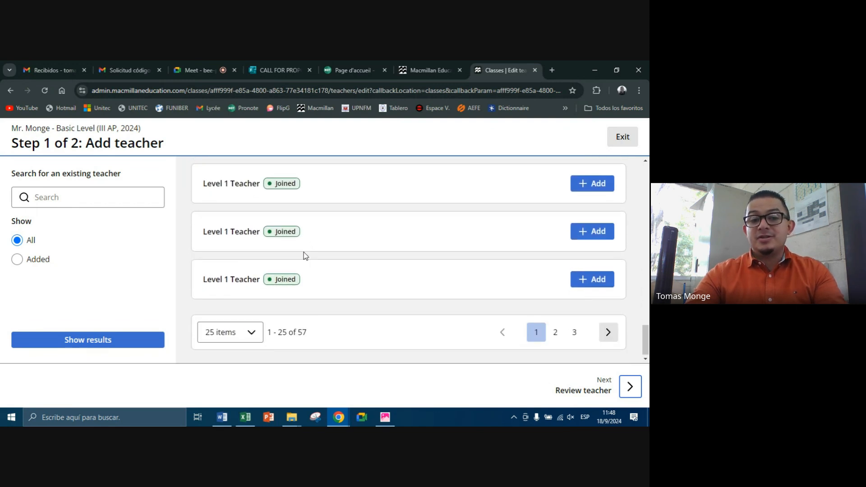
Step: Show 50 teachers per page and look through the expanded list of existing teachers
{"action": "left_click", "coordinate": [230, 329]}
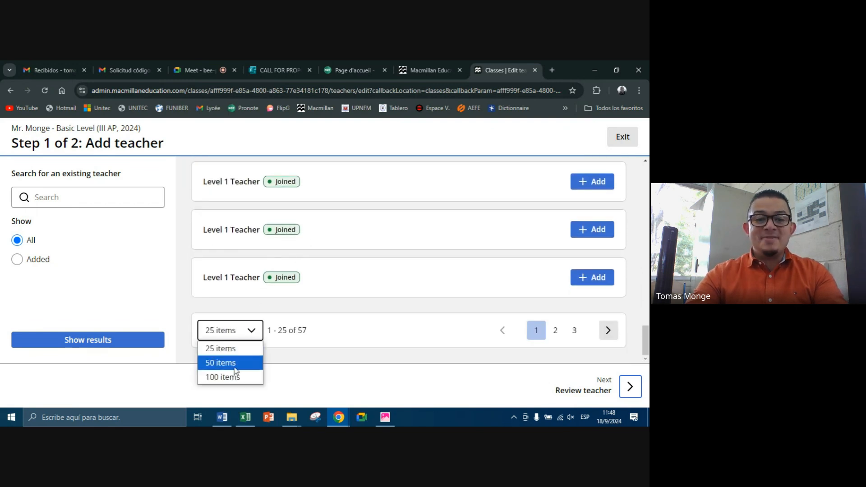
{"action": "left_click", "coordinate": [221, 363]}
{"action": "scroll", "coordinate": [289, 276], "scroll_direction": "down", "scroll_amount": 4}
{"action": "scroll", "coordinate": [295, 276], "scroll_direction": "down", "scroll_amount": 3}
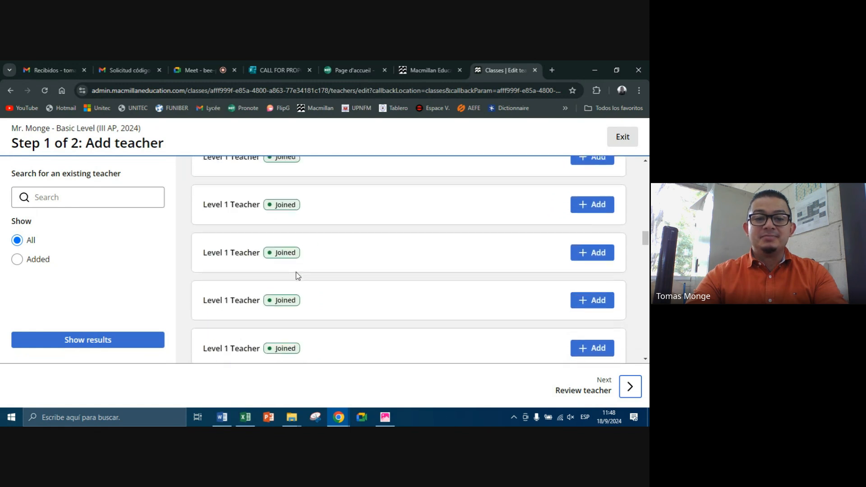
{"action": "left_click_drag", "start_coordinate": [198, 253], "coordinate": [328, 266]}
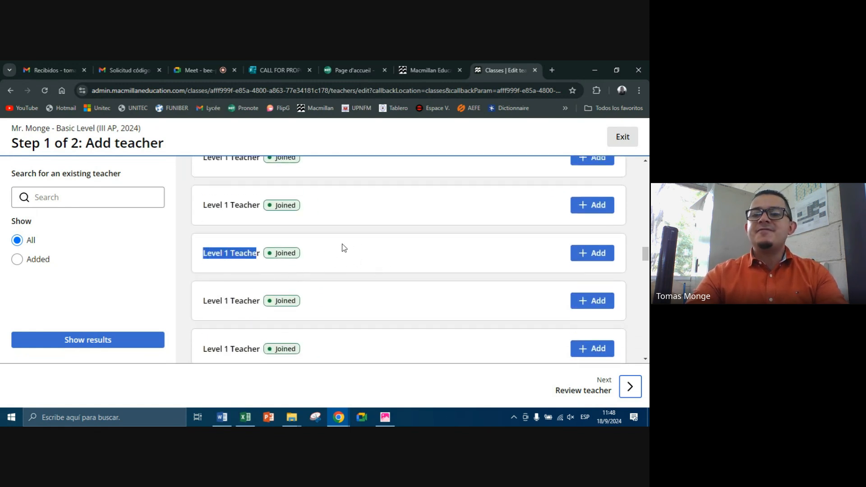
{"action": "scroll", "coordinate": [409, 255], "scroll_direction": "down", "scroll_amount": 3}
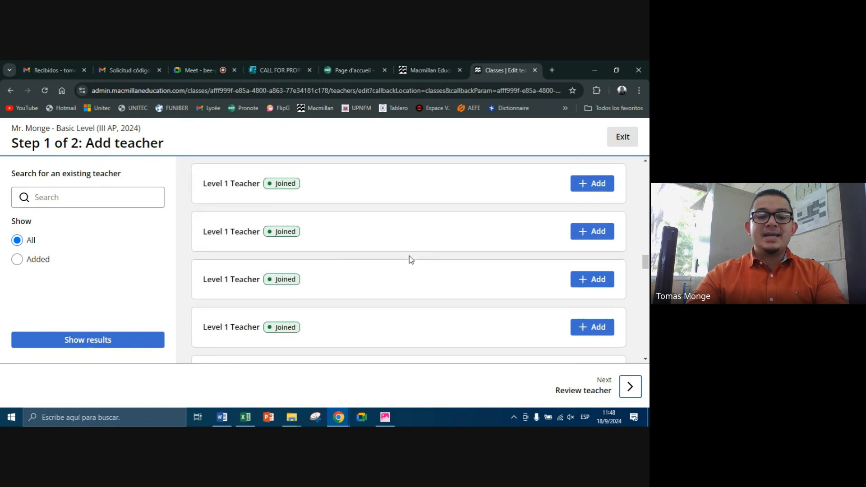
Step: Search the page for "alh", add ALH TEACHER to the class and submit the teacher assignment
{"action": "key", "text": "ctrl+f"}
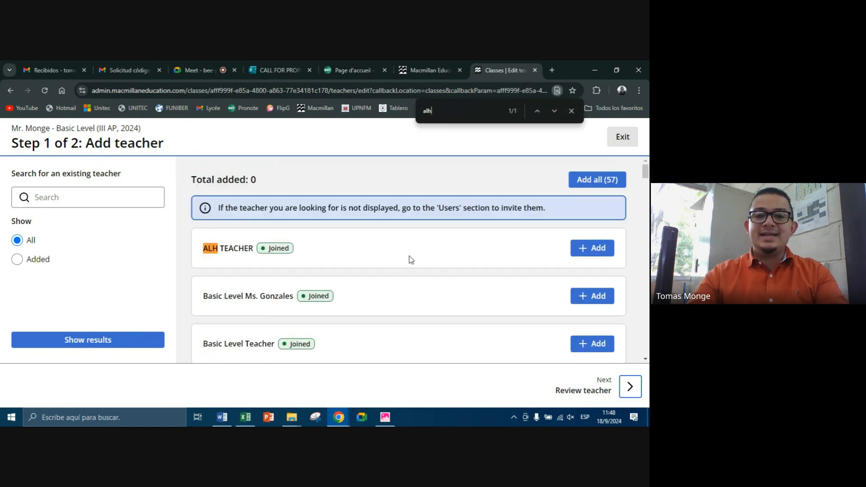
{"action": "left_click", "coordinate": [595, 252]}
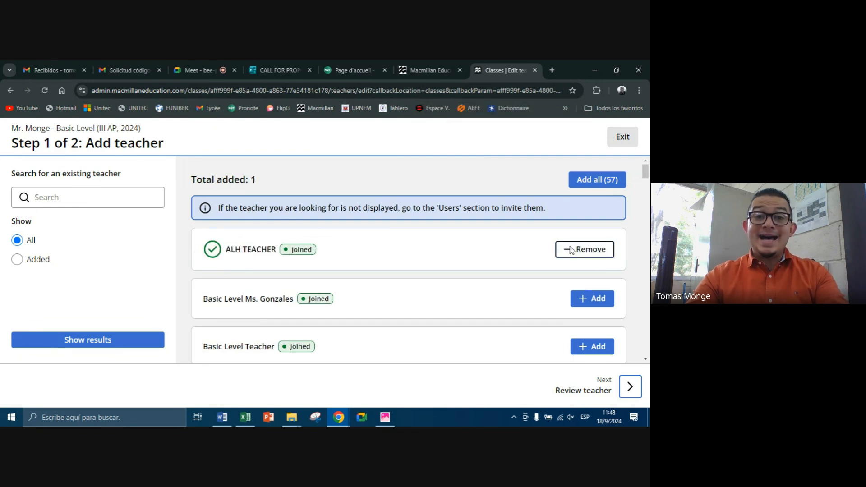
{"action": "left_click", "coordinate": [630, 386]}
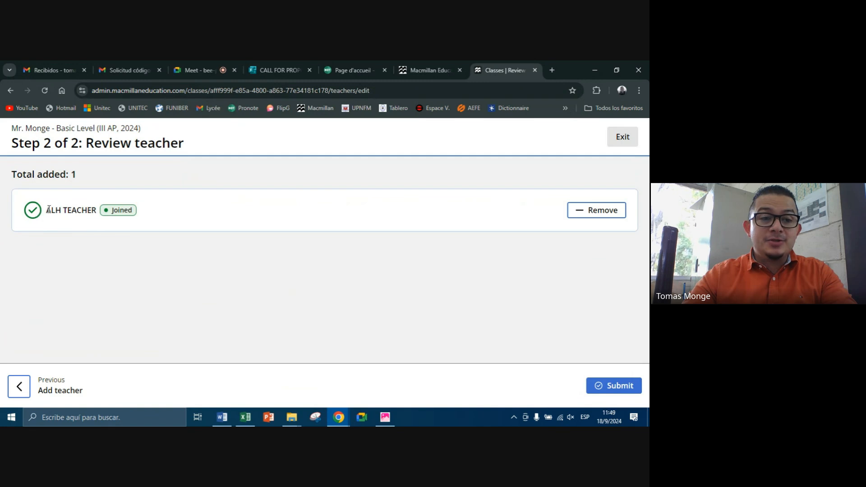
{"action": "left_click_drag", "start_coordinate": [49, 209], "coordinate": [110, 233]}
{"action": "left_click", "coordinate": [177, 258]}
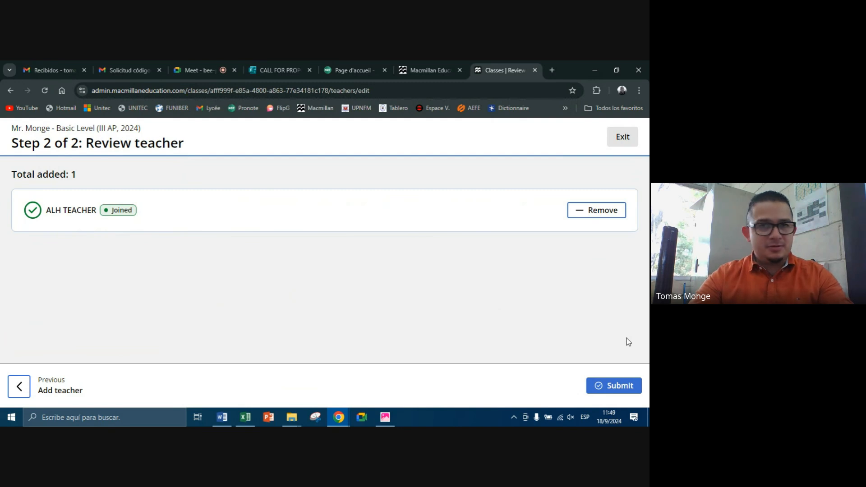
{"action": "left_click", "coordinate": [617, 386]}
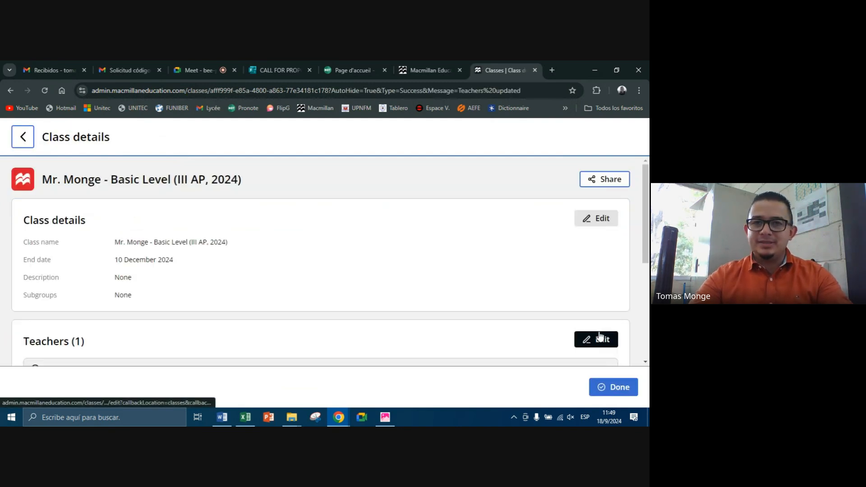
{"action": "scroll", "coordinate": [569, 307], "scroll_direction": "down", "scroll_amount": 3}
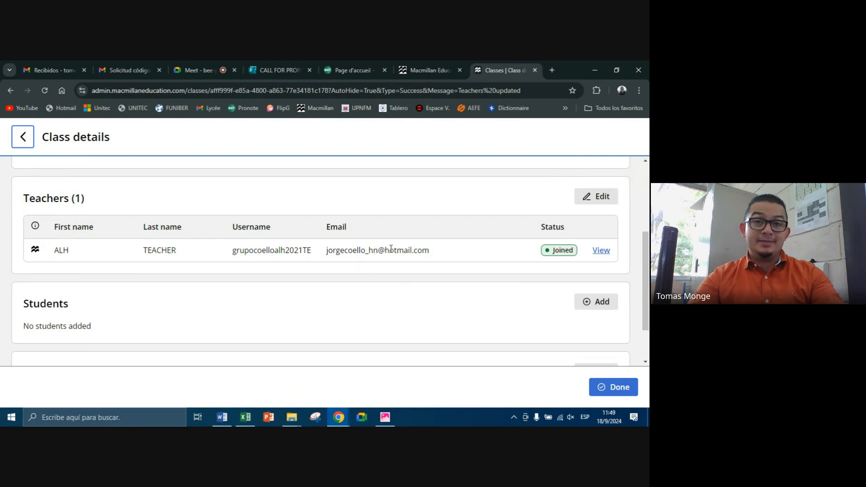
{"action": "scroll", "coordinate": [440, 265], "scroll_direction": "down", "scroll_amount": 2}
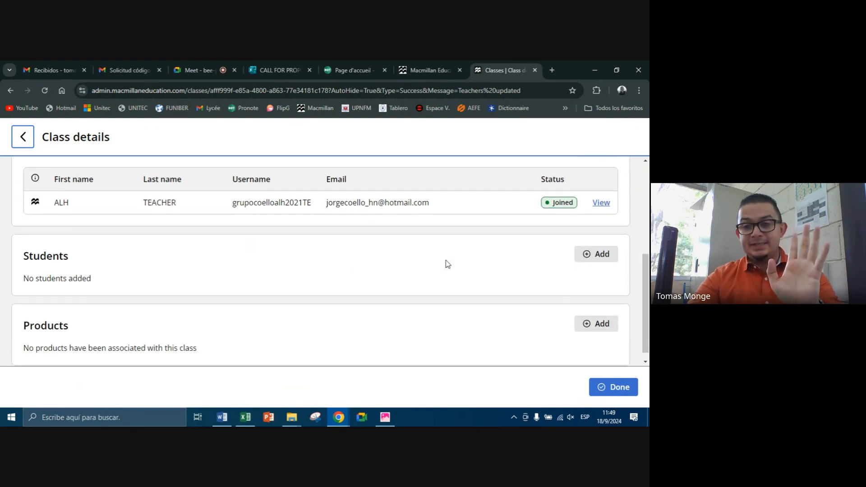
{"action": "left_click", "coordinate": [607, 247]}
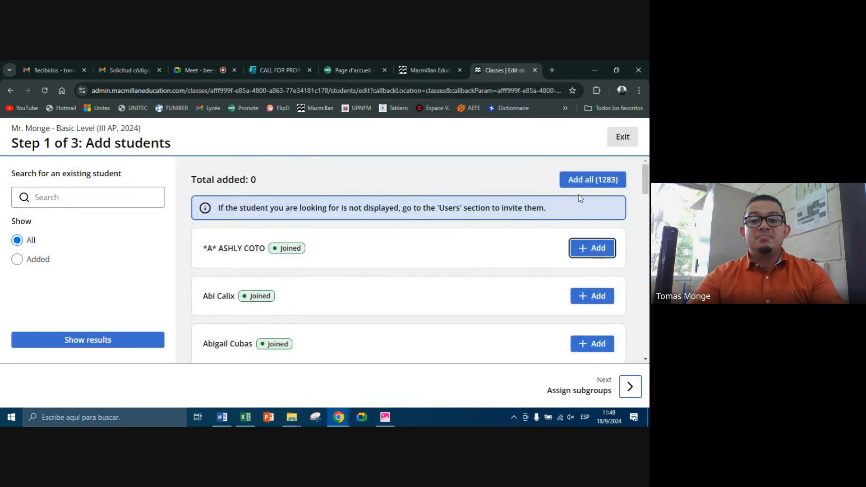
{"action": "left_click", "coordinate": [622, 137]}
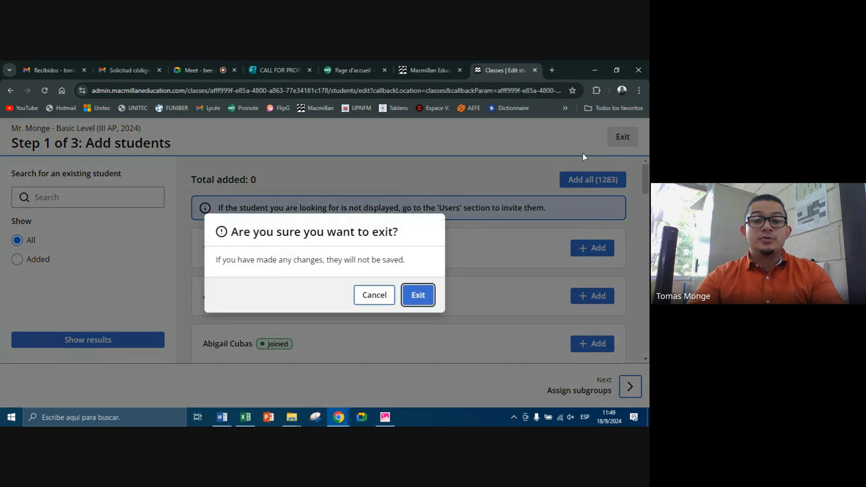
{"action": "left_click", "coordinate": [427, 294]}
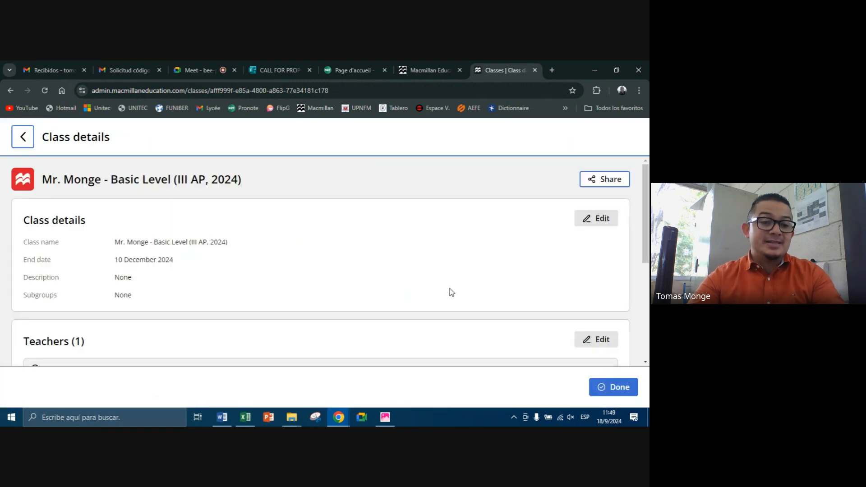
Step: Assign the American Language Hub Starter Teacher's Book with Teacher's App to the class and submit the product
{"action": "scroll", "coordinate": [443, 256], "scroll_direction": "down", "scroll_amount": 5}
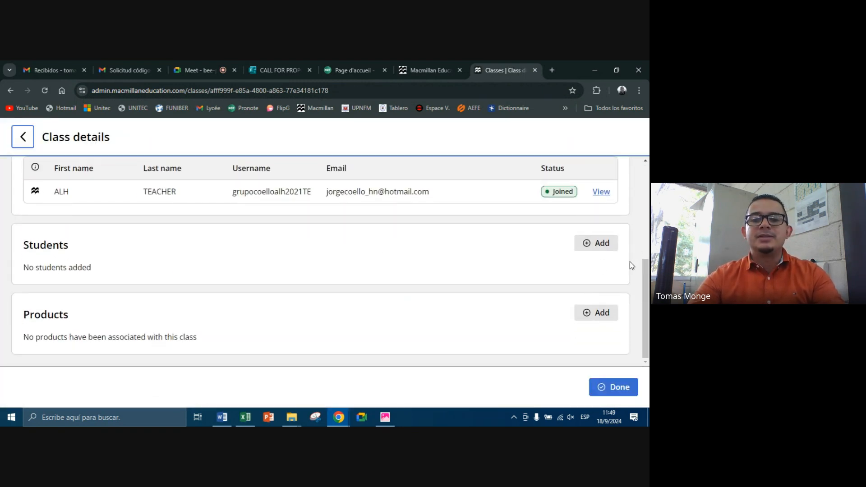
{"action": "left_click", "coordinate": [598, 313]}
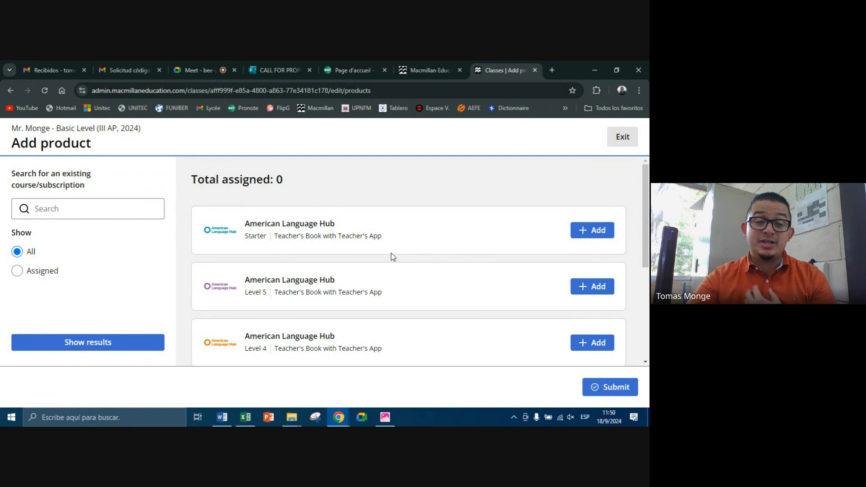
{"action": "scroll", "coordinate": [391, 255], "scroll_direction": "down", "scroll_amount": 4}
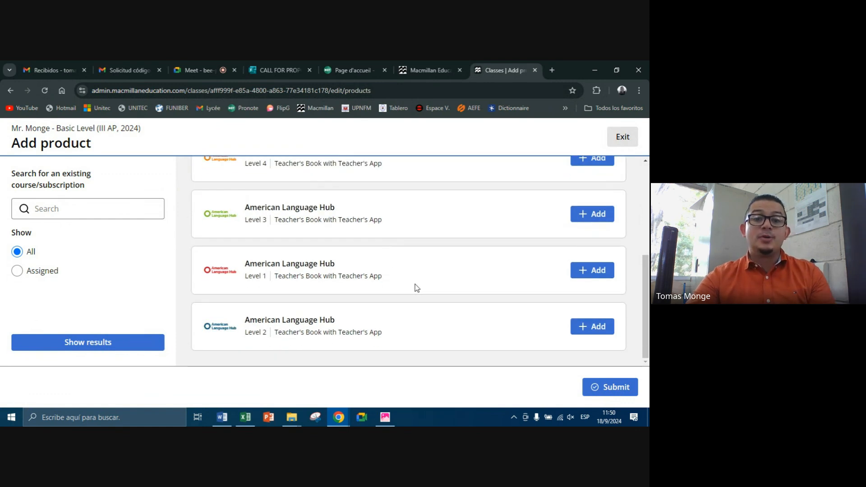
{"action": "scroll", "coordinate": [414, 285], "scroll_direction": "up", "scroll_amount": 4}
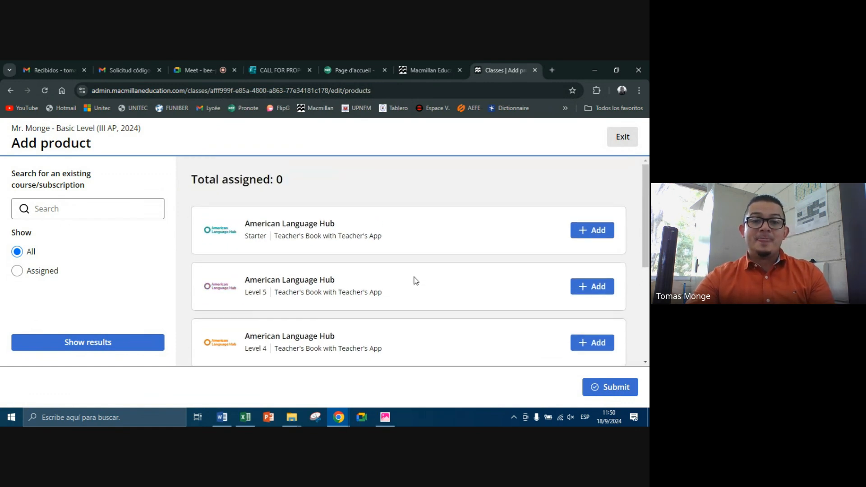
{"action": "left_click", "coordinate": [598, 237]}
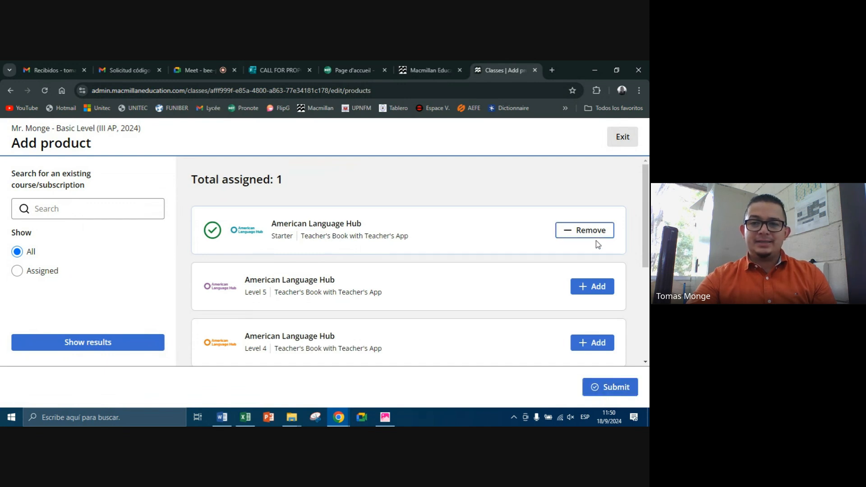
{"action": "left_click", "coordinate": [620, 387]}
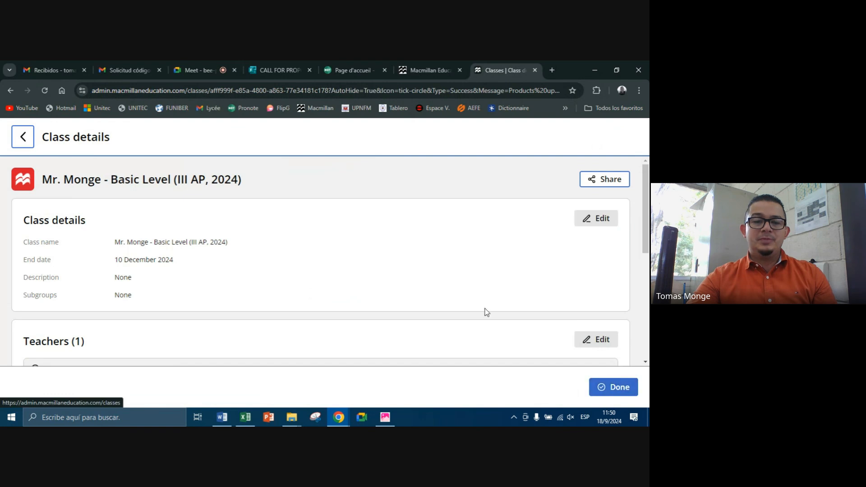
Step: Review the class's teacher, student and product sections and finish the class setup
{"action": "scroll", "coordinate": [501, 284], "scroll_direction": "down", "scroll_amount": 4}
{"action": "scroll", "coordinate": [510, 277], "scroll_direction": "down", "scroll_amount": 2}
{"action": "scroll", "coordinate": [270, 253], "scroll_direction": "up", "scroll_amount": 4}
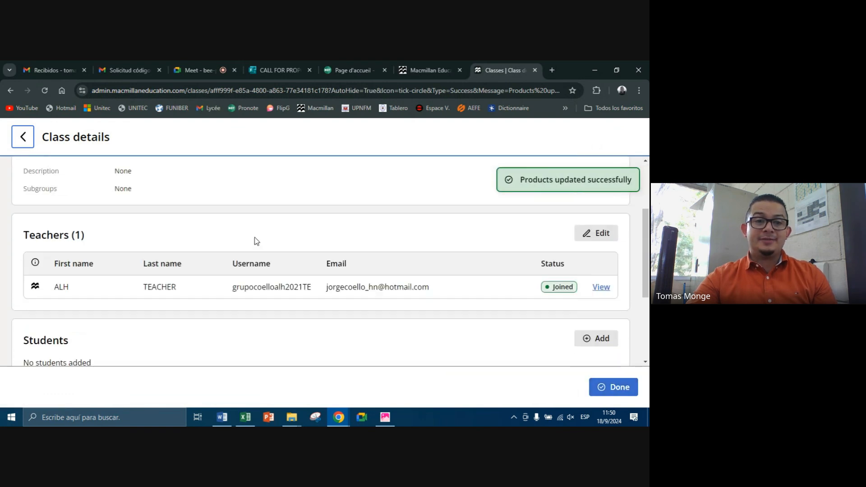
{"action": "scroll", "coordinate": [360, 307], "scroll_direction": "down", "scroll_amount": 4}
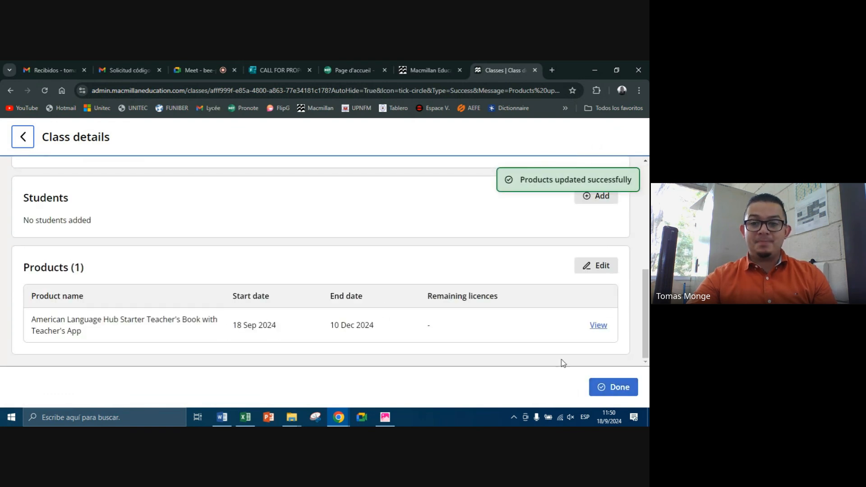
{"action": "left_click", "coordinate": [612, 393]}
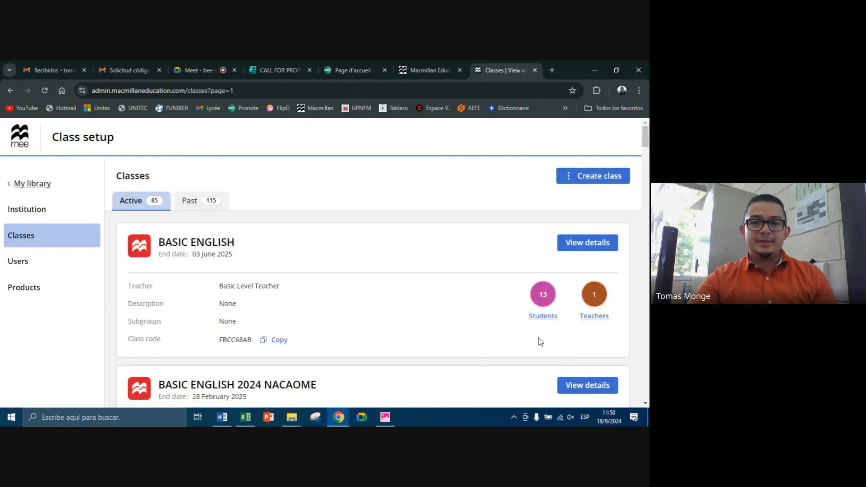
Step: Show 100 classes per page and search the active classes for the instructor's surname
{"action": "scroll", "coordinate": [391, 279], "scroll_direction": "down", "scroll_amount": 2}
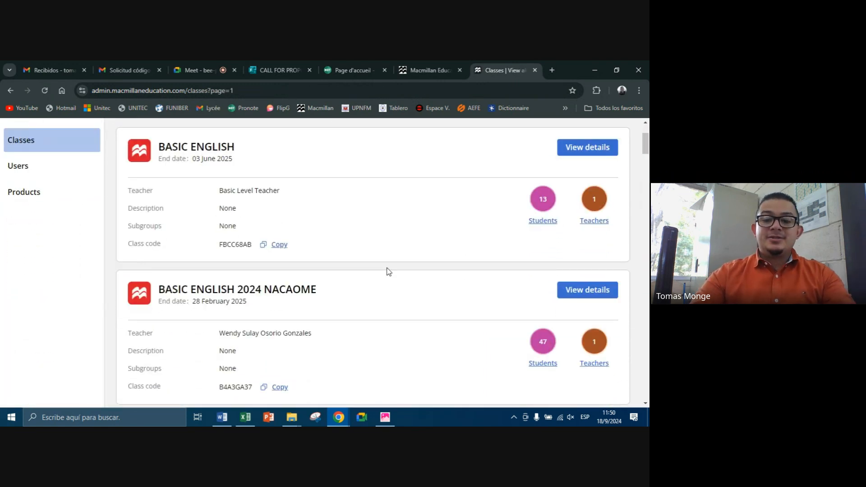
{"action": "scroll", "coordinate": [389, 271], "scroll_direction": "down", "scroll_amount": 15}
{"action": "left_click", "coordinate": [178, 377]}
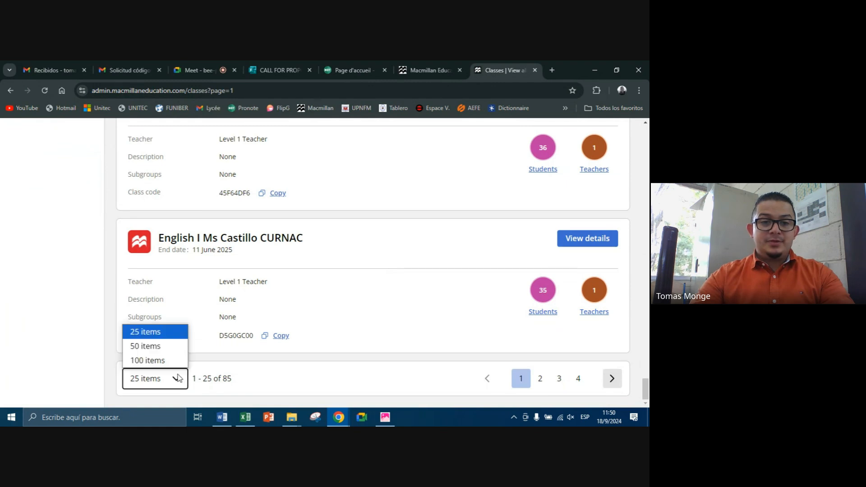
{"action": "left_click", "coordinate": [156, 361]}
{"action": "key", "text": "ctrl+f"}
{"action": "type", "text": "monge"}
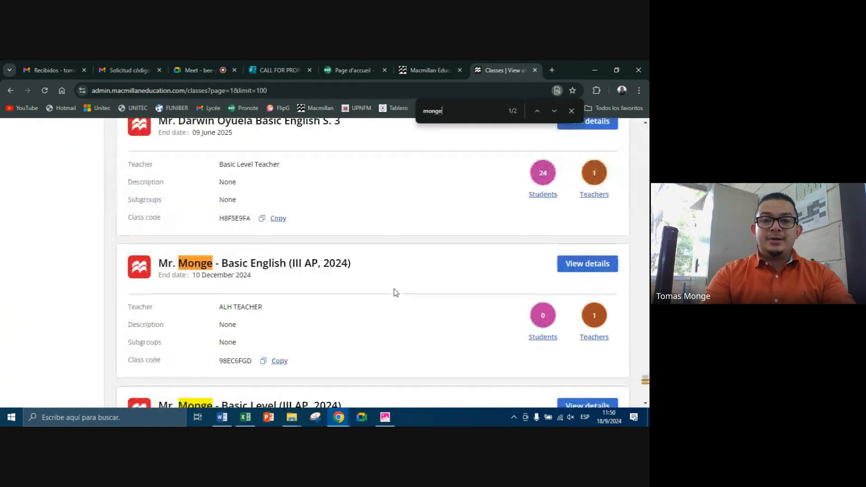
{"action": "key", "text": "Return"}
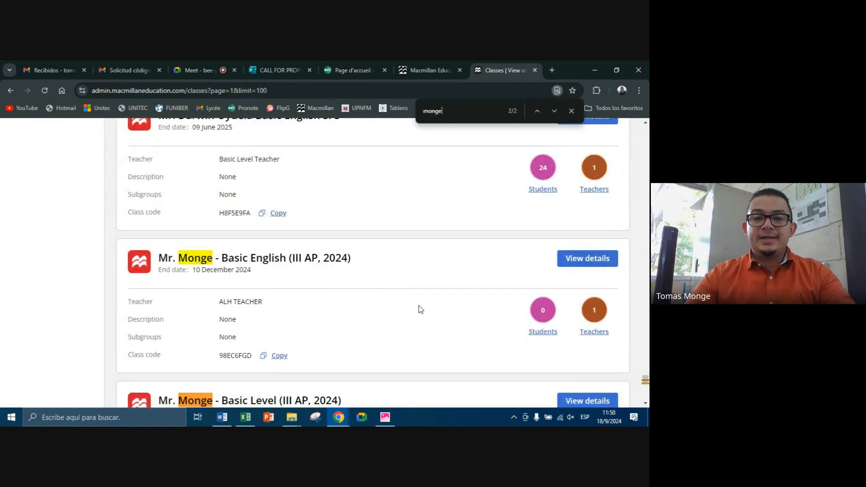
Step: Go through the search matches and compare the instructor's Basic English and Basic Level classes for III AP, 2024
{"action": "scroll", "coordinate": [320, 258], "scroll_direction": "down", "scroll_amount": 11}
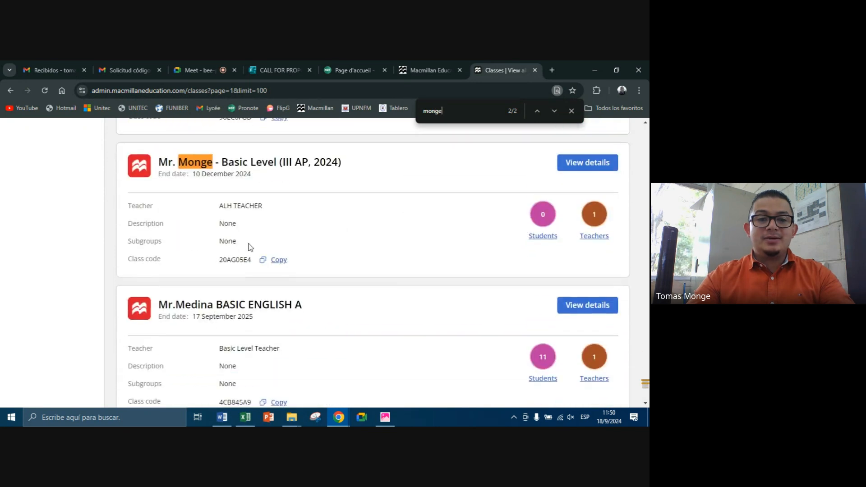
{"action": "scroll", "coordinate": [268, 253], "scroll_direction": "up", "scroll_amount": 4}
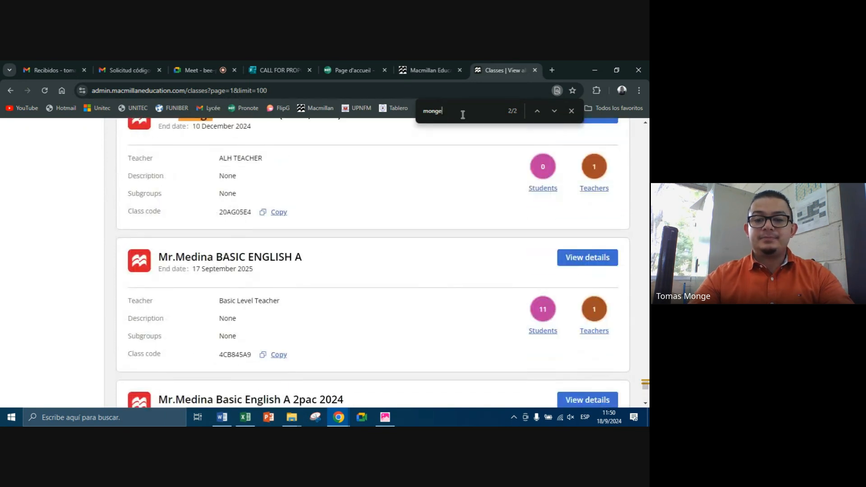
{"action": "key", "text": "Return"}
{"action": "key", "text": "Return"}
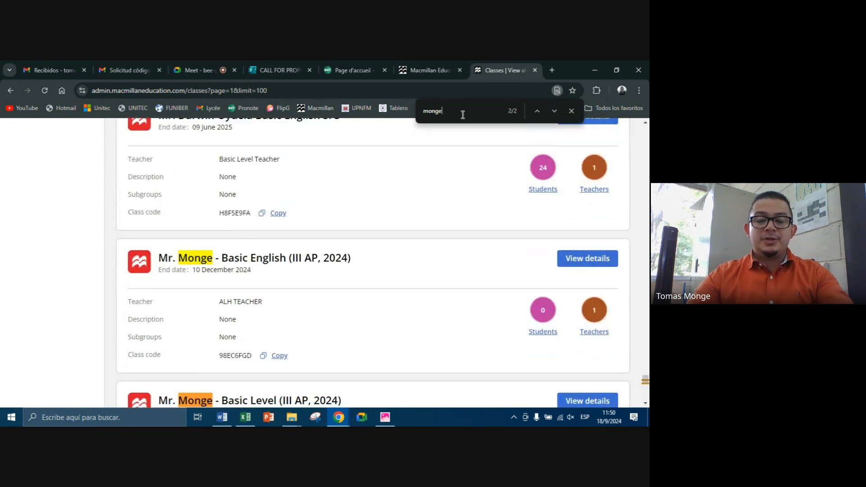
{"action": "key", "text": "Return"}
{"action": "key", "text": "Return"}
{"action": "key", "text": "Return"}
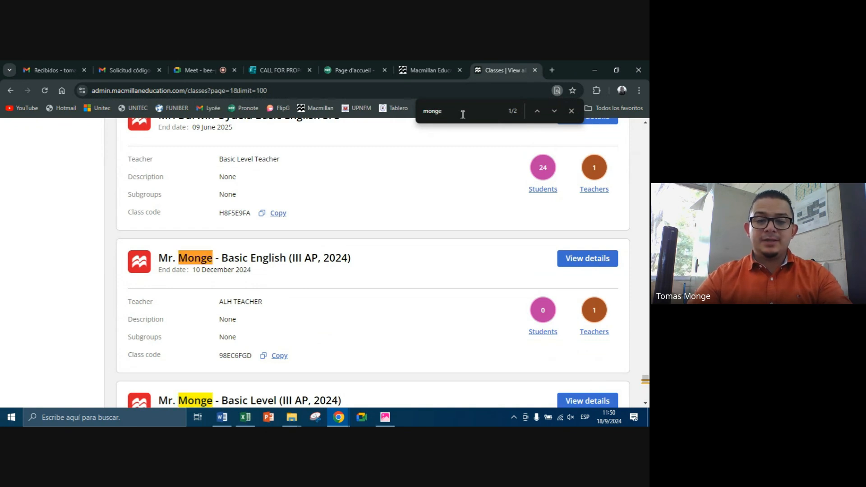
{"action": "key", "text": "Return"}
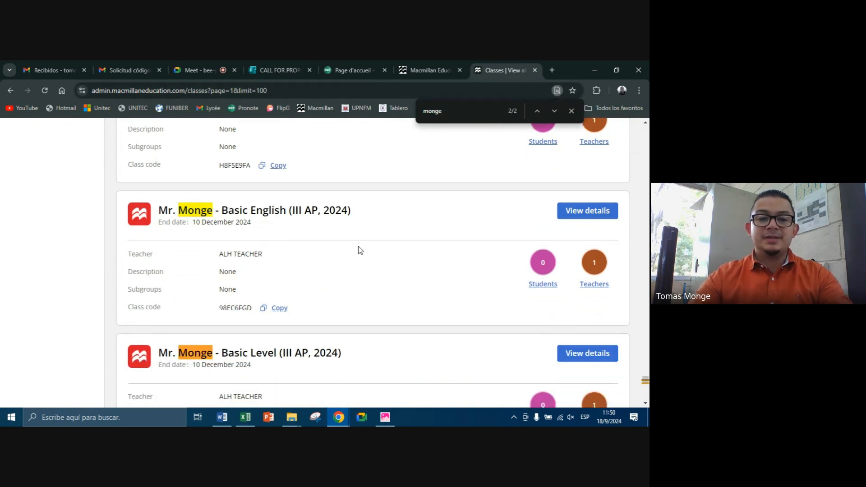
{"action": "key", "text": "Return"}
{"action": "key", "text": "Return"}
{"action": "key", "text": "Return"}
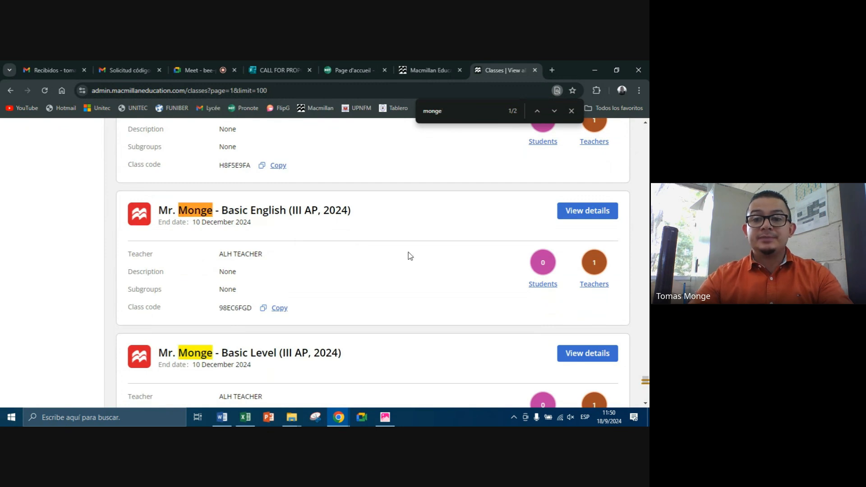
{"action": "scroll", "coordinate": [410, 256], "scroll_direction": "down", "scroll_amount": 10}
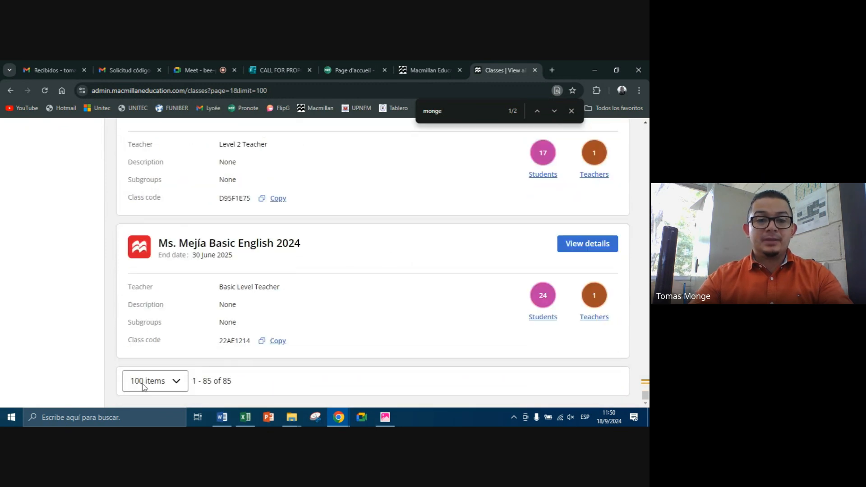
{"action": "scroll", "coordinate": [315, 291], "scroll_direction": "up", "scroll_amount": 10}
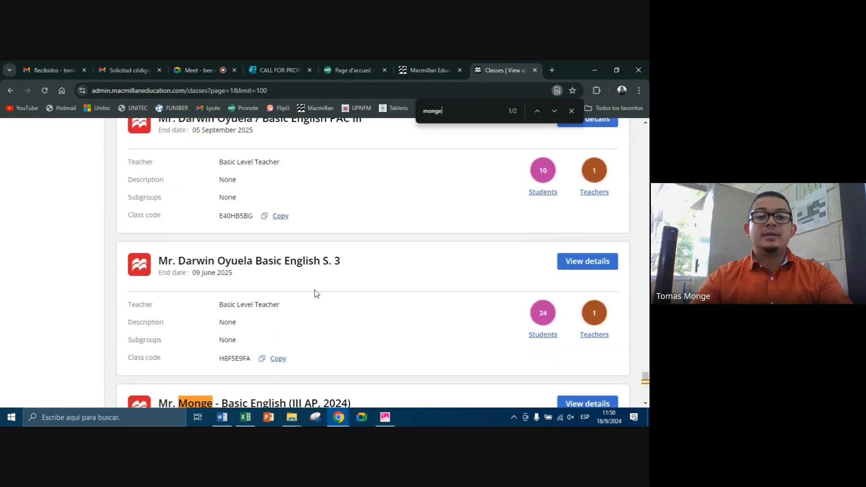
Step: Open the details of the instructor's Basic English class for III AP, 2024, check its students and products, and return to the class list
{"action": "scroll", "coordinate": [315, 291], "scroll_direction": "up", "scroll_amount": 5}
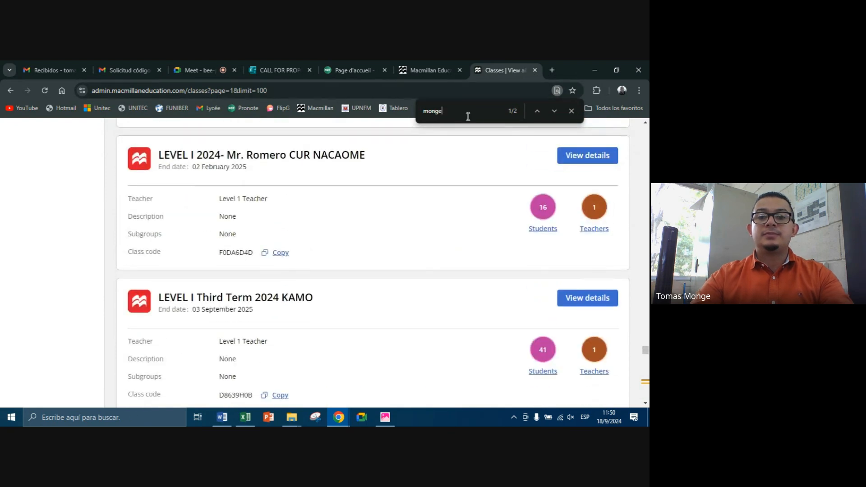
{"action": "key", "text": "Return"}
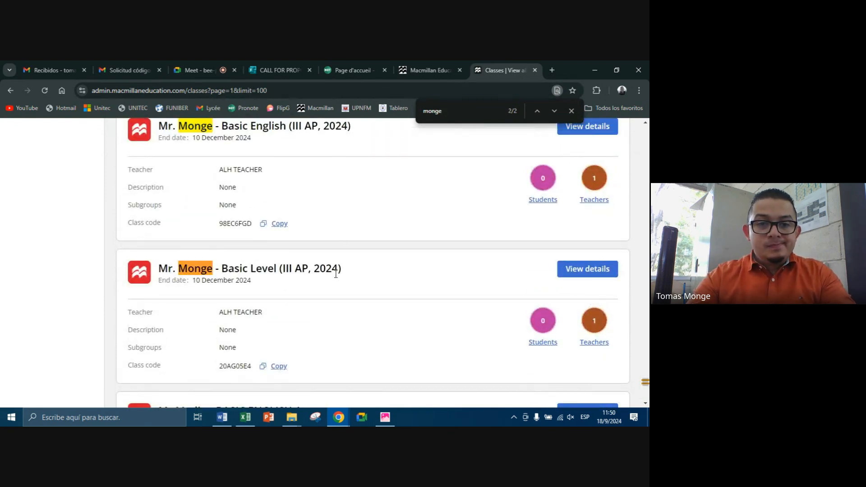
{"action": "scroll", "coordinate": [339, 237], "scroll_direction": "up", "scroll_amount": 1}
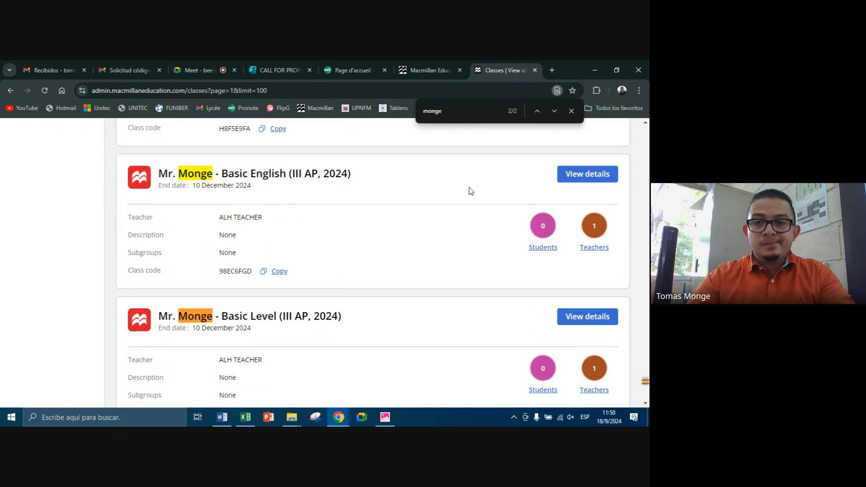
{"action": "left_click", "coordinate": [564, 177]}
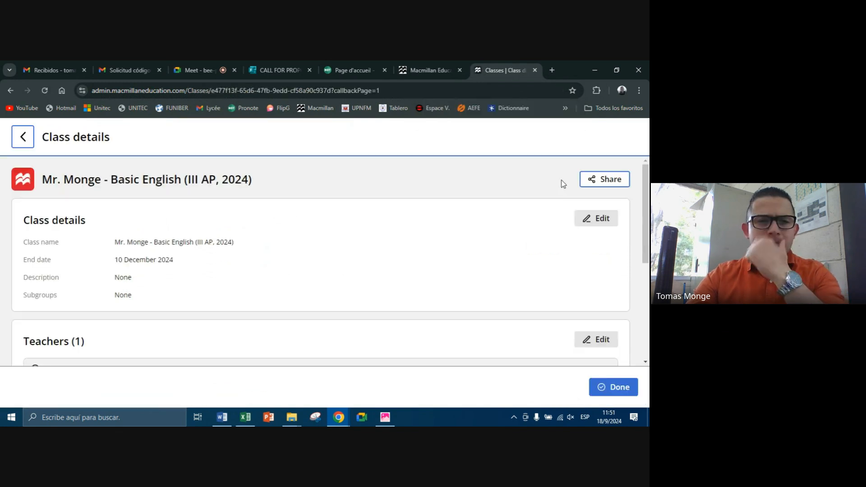
{"action": "scroll", "coordinate": [562, 183], "scroll_direction": "down", "scroll_amount": 5}
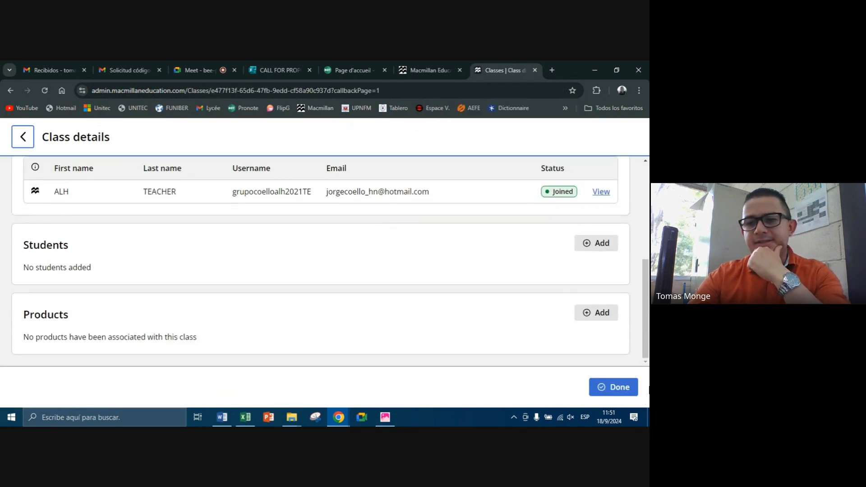
{"action": "left_click", "coordinate": [628, 387]}
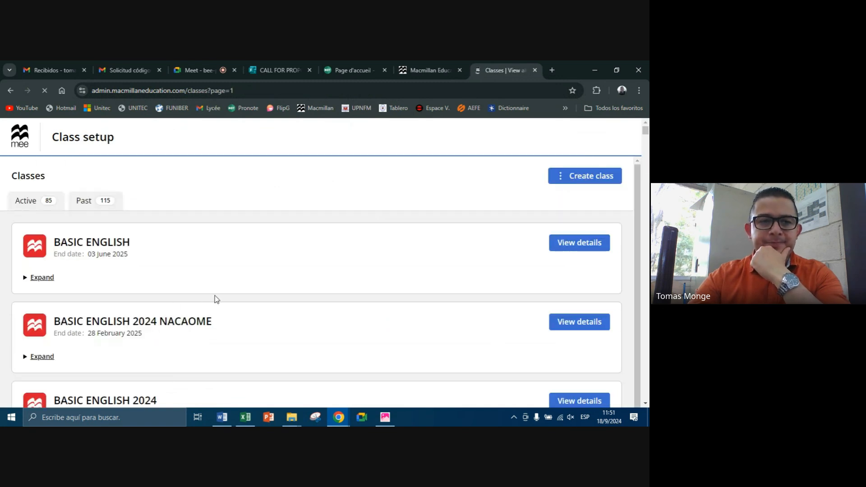
Step: Set the class list to 100 items per page and search it for the instructor's surname
{"action": "key", "text": "ctrl+f"}
{"action": "type", "text": "mon"}
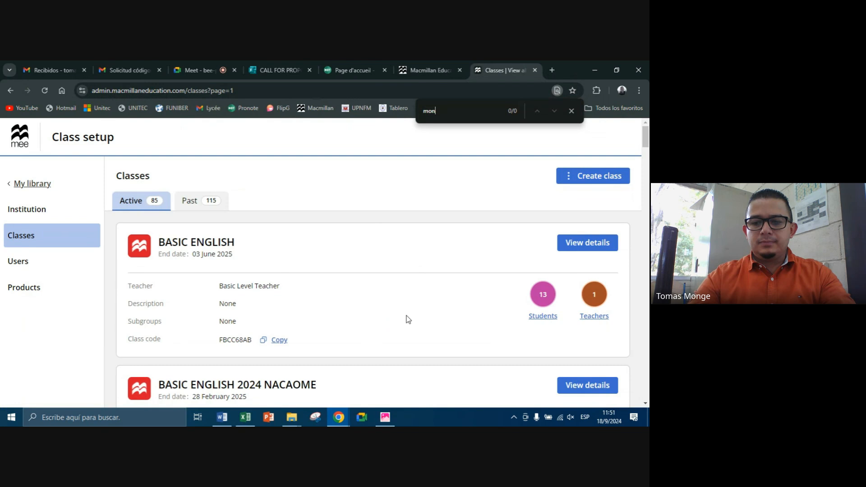
{"action": "scroll", "coordinate": [417, 318], "scroll_direction": "down", "scroll_amount": 20}
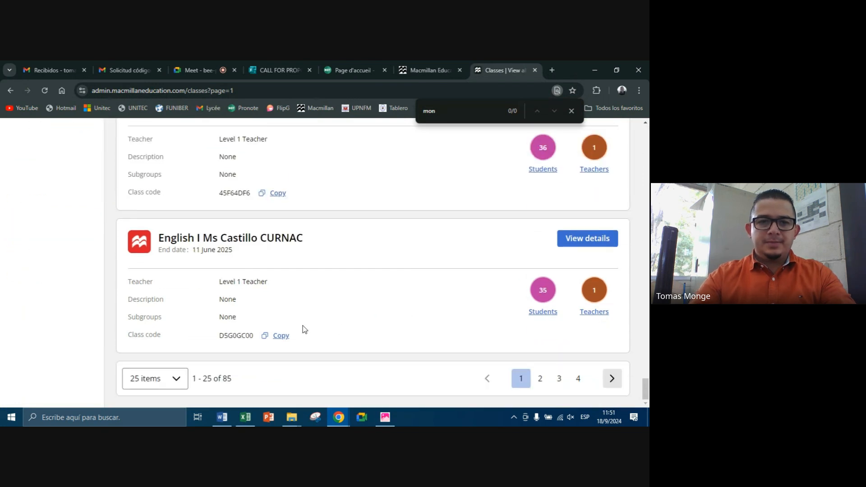
{"action": "left_click", "coordinate": [162, 376]}
{"action": "left_click", "coordinate": [162, 359]}
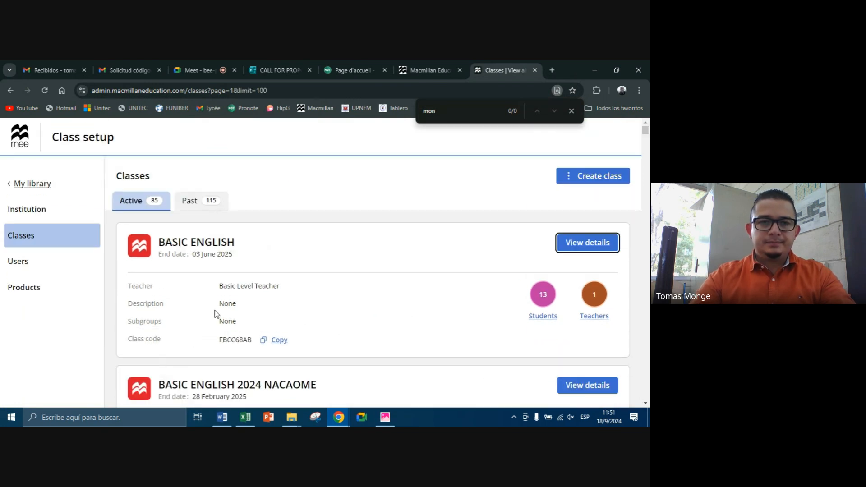
{"action": "key", "text": "ctrl+f"}
{"action": "type", "text": "mon"}
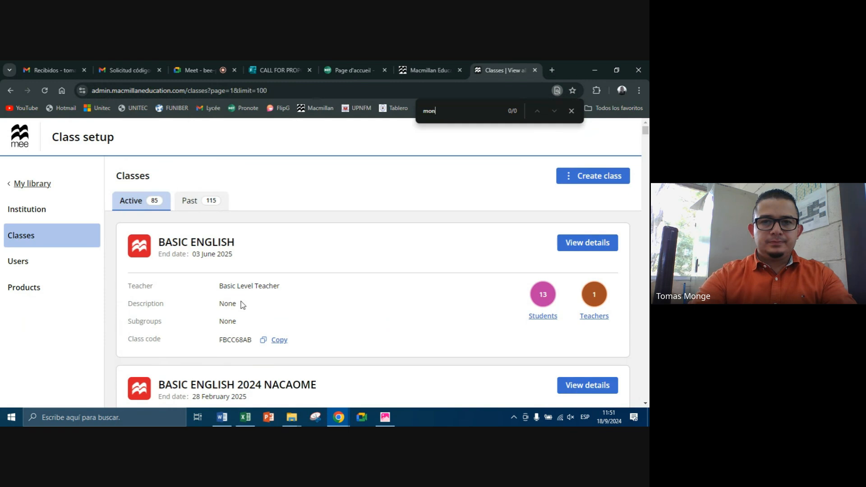
{"action": "type", "text": "ge"}
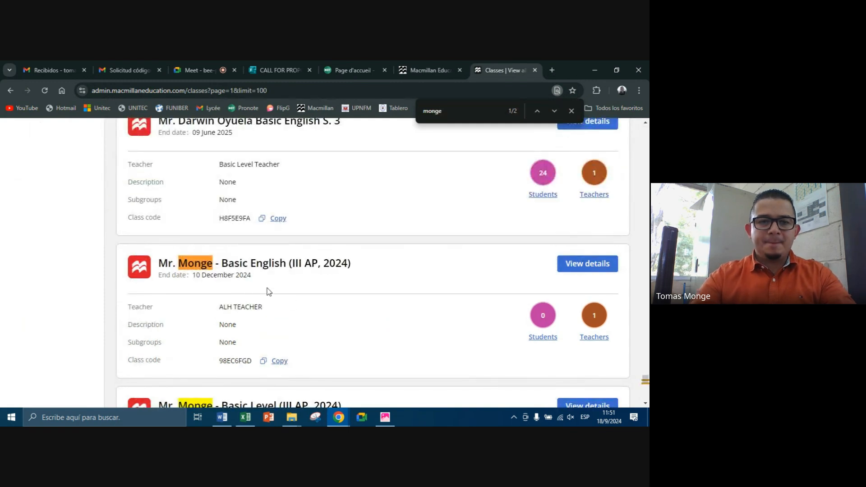
Step: Open the instructor's Basic Level class for III AP, 2024, check its assigned product, and go back to the class list
{"action": "scroll", "coordinate": [334, 303], "scroll_direction": "down", "scroll_amount": 2}
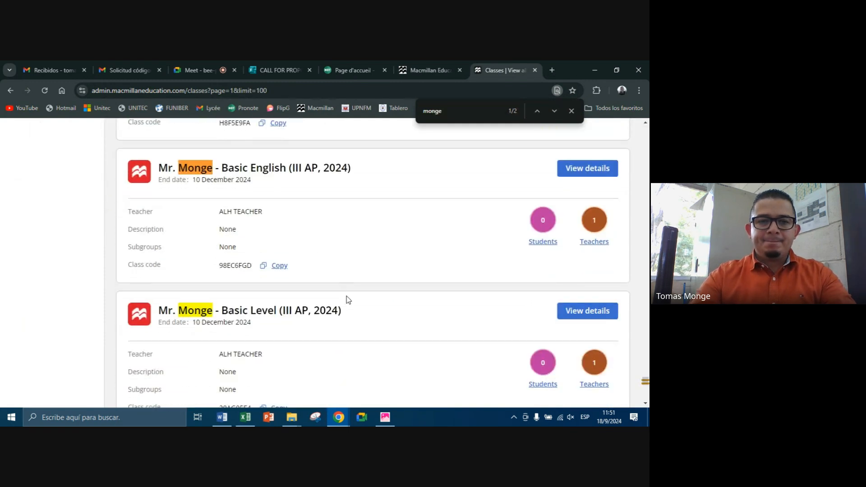
{"action": "left_click", "coordinate": [588, 318]}
{"action": "scroll", "coordinate": [343, 284], "scroll_direction": "down", "scroll_amount": 5}
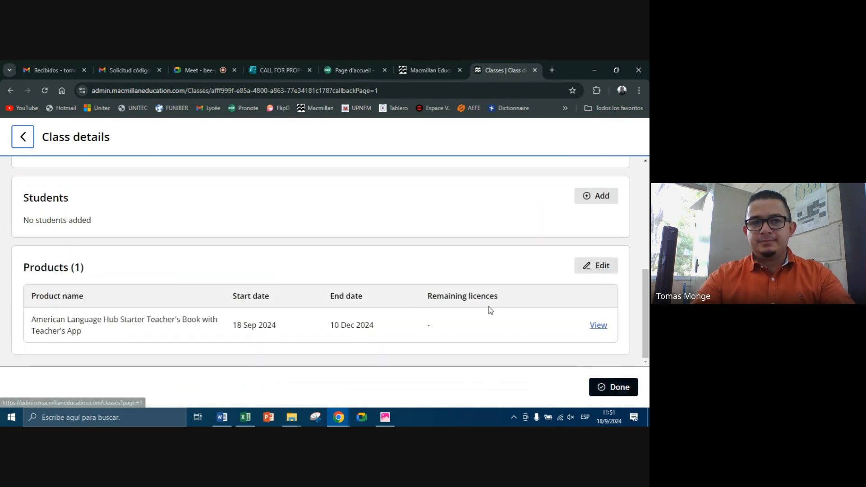
{"action": "left_click", "coordinate": [27, 141]}
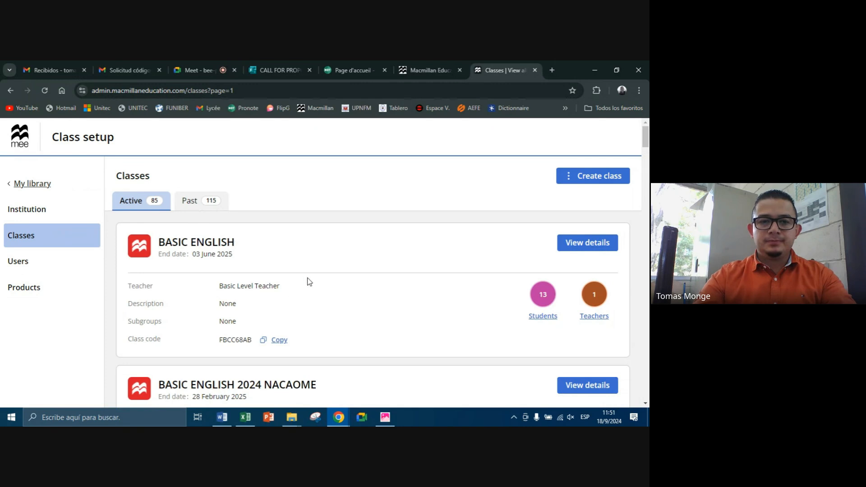
Step: Show 100 classes per page again and find the instructor's Basic Level class by surname
{"action": "key", "text": "End"}
{"action": "left_click", "coordinate": [135, 387]}
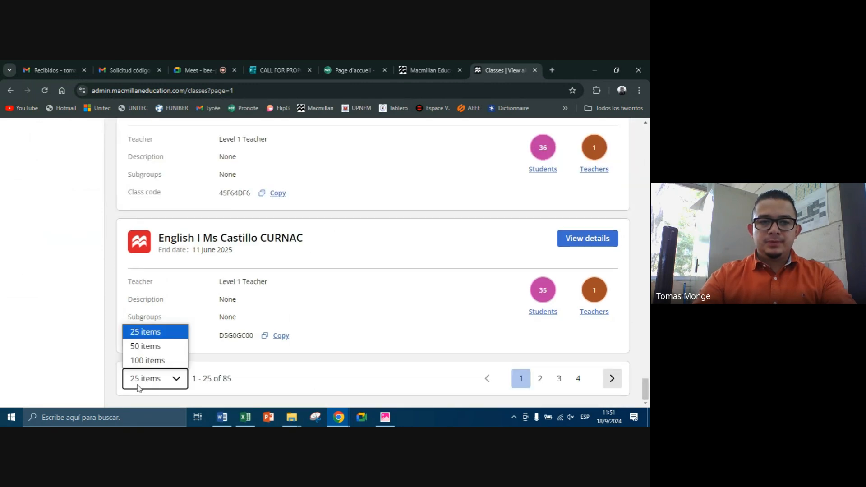
{"action": "left_click", "coordinate": [149, 366]}
{"action": "scroll", "coordinate": [294, 303], "scroll_direction": "down", "scroll_amount": 3}
{"action": "key", "text": "ctrl+f"}
{"action": "type", "text": "monge"}
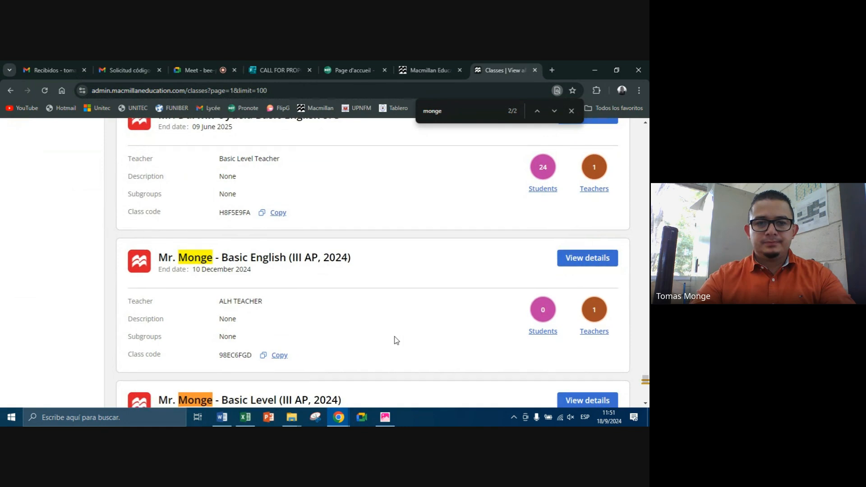
{"action": "scroll", "coordinate": [273, 318], "scroll_direction": "down", "scroll_amount": 5}
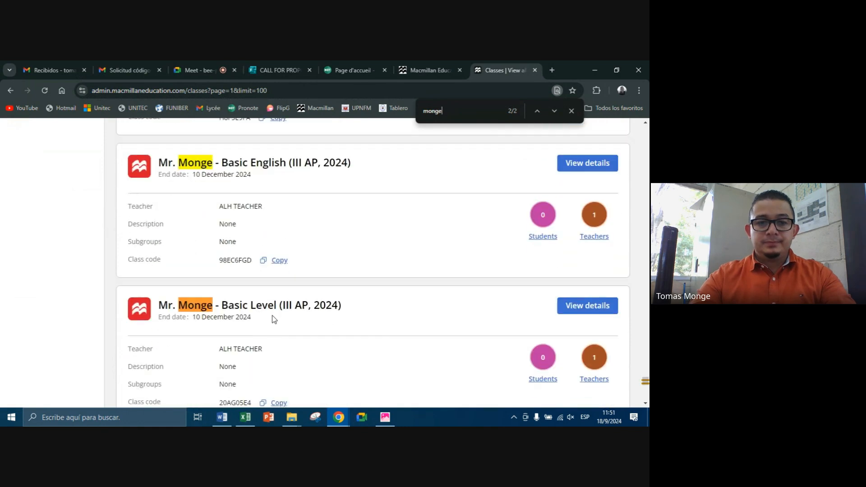
Step: Copy the class code of the instructor's Basic Level class for III AP, 2024
{"action": "double_click", "coordinate": [241, 261]}
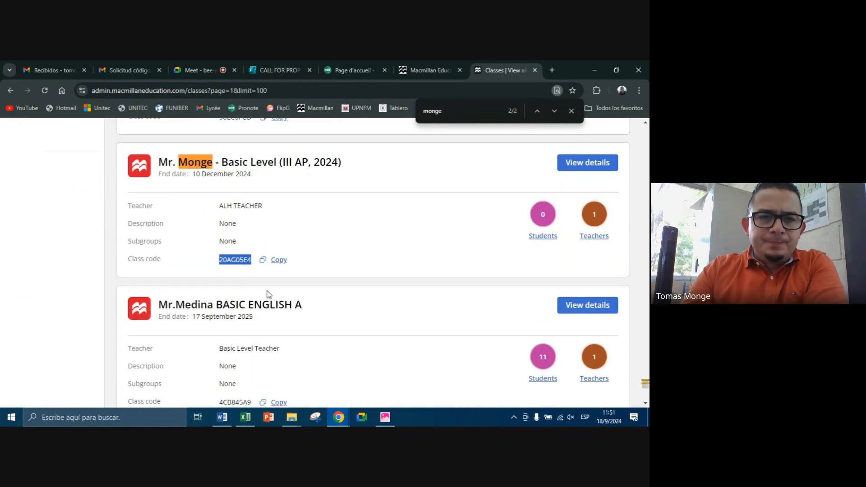
{"action": "left_click", "coordinate": [226, 263]}
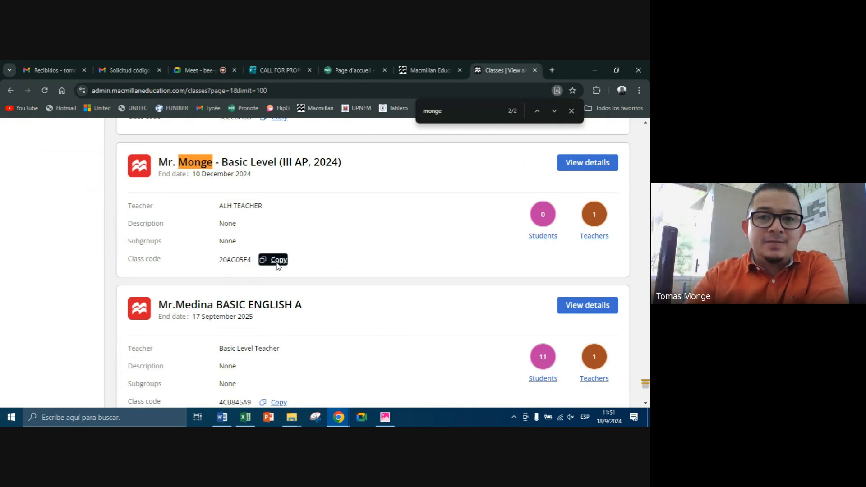
{"action": "double_click", "coordinate": [239, 262]}
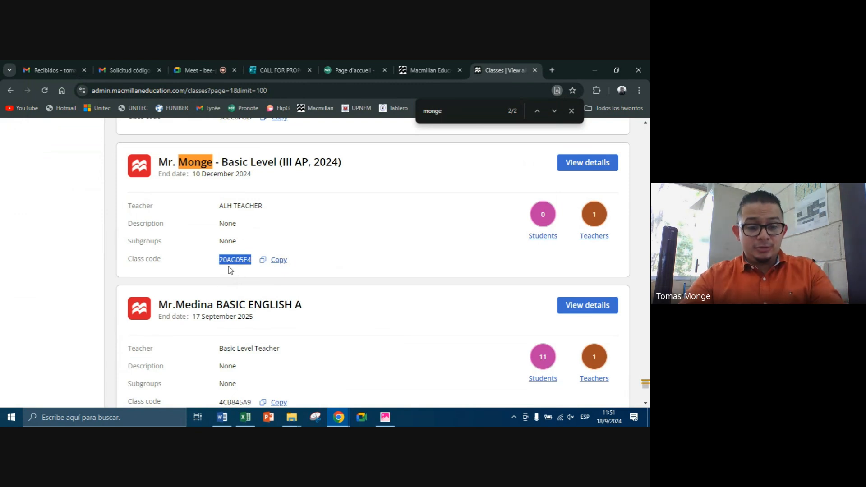
{"action": "left_click", "coordinate": [276, 260]}
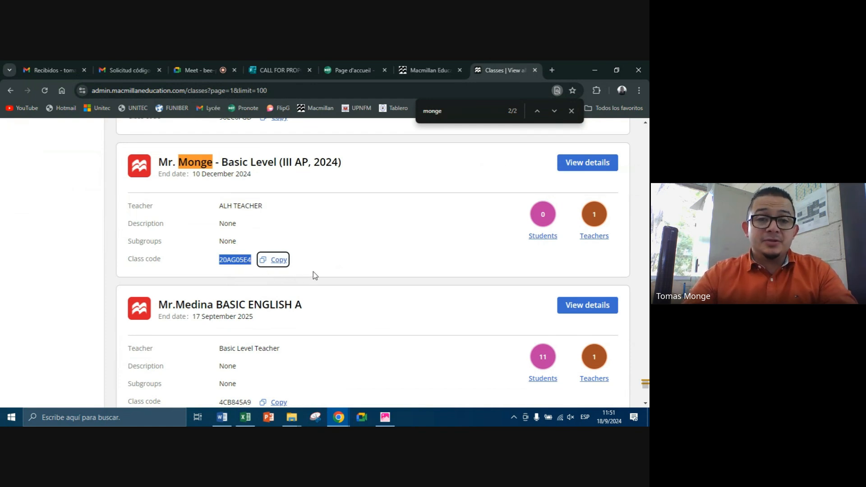
{"action": "left_click", "coordinate": [294, 215]}
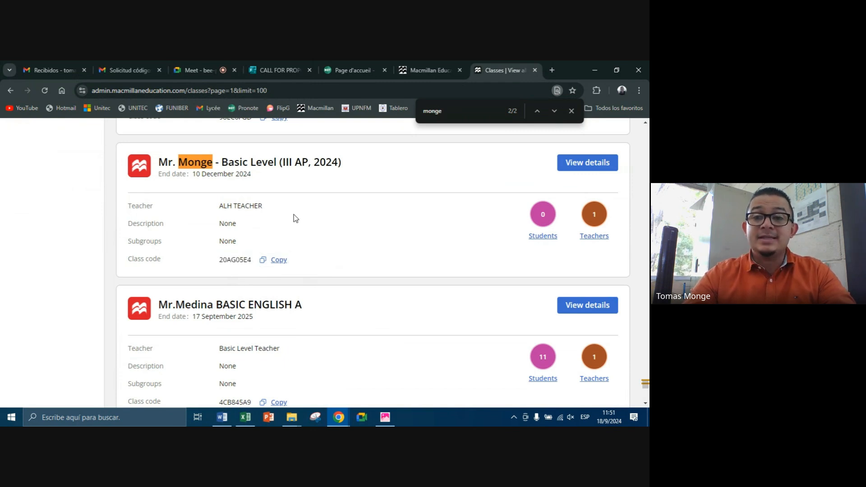
Step: Return to My library and open the Joining code / class code page in the settings
{"action": "scroll", "coordinate": [294, 214], "scroll_direction": "up", "scroll_amount": 5}
{"action": "key", "text": "Home"}
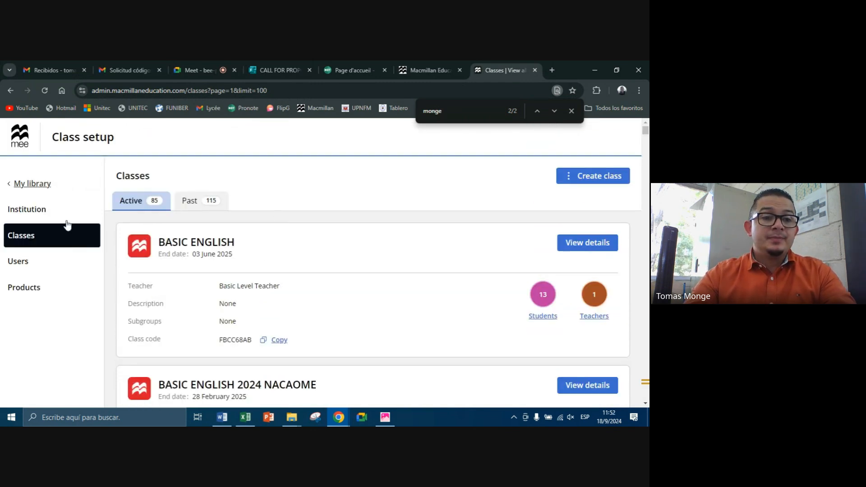
{"action": "left_click", "coordinate": [42, 190]}
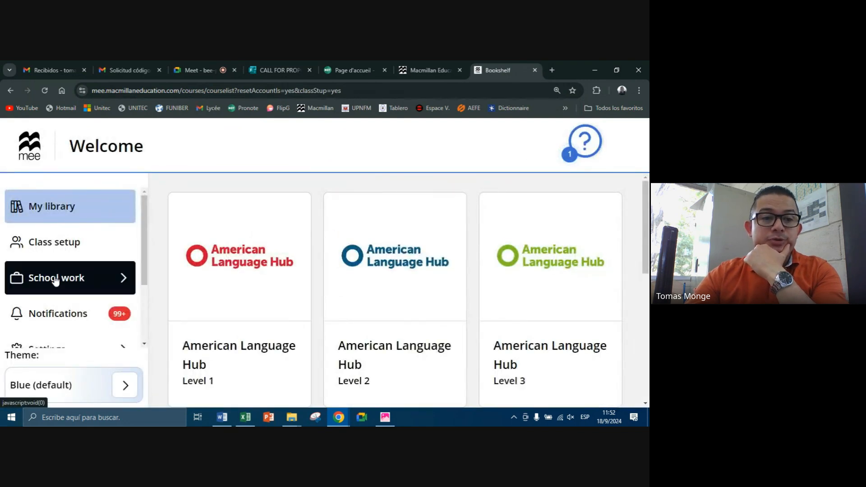
{"action": "scroll", "coordinate": [56, 282], "scroll_direction": "down", "scroll_amount": 2}
{"action": "left_click", "coordinate": [61, 261]}
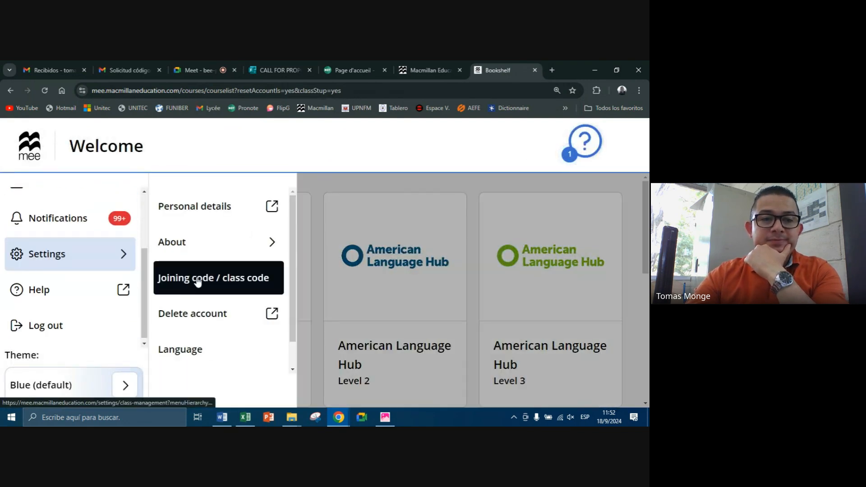
{"action": "left_click", "coordinate": [238, 277]}
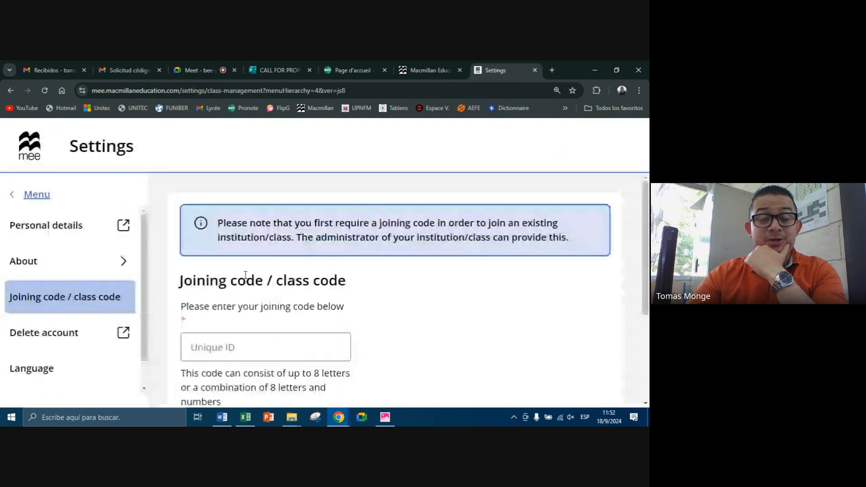
Step: Paste the copied class code into the joining code field and check it
{"action": "left_click", "coordinate": [208, 296]}
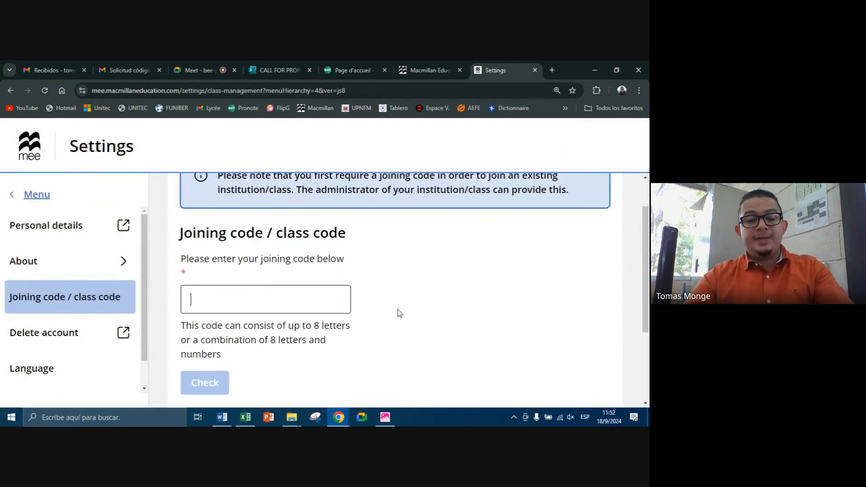
{"action": "key", "text": "ctrl+v"}
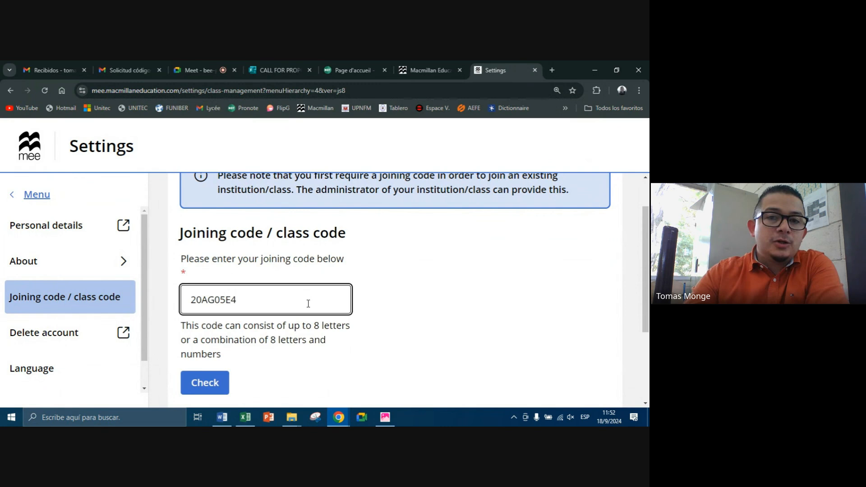
{"action": "scroll", "coordinate": [314, 299], "scroll_direction": "down", "scroll_amount": 3}
{"action": "left_click", "coordinate": [212, 266]}
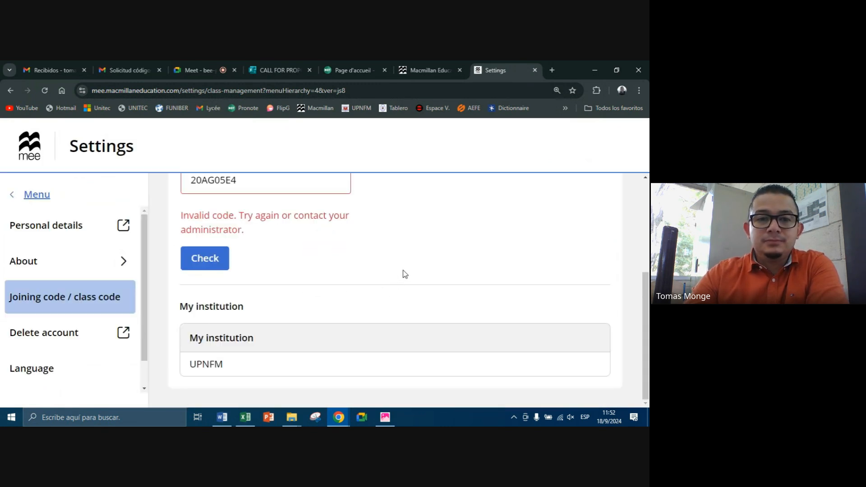
{"action": "scroll", "coordinate": [412, 270], "scroll_direction": "up", "scroll_amount": 2}
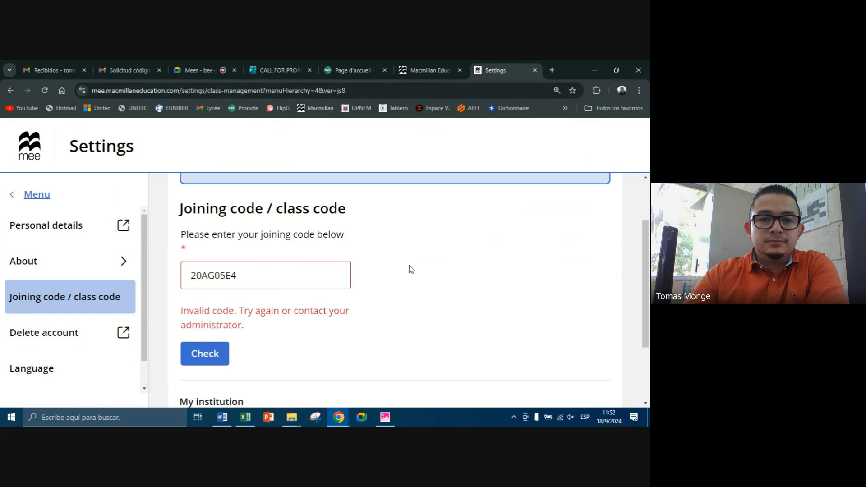
Step: Clear the joining code field, paste the class code again and recheck it
{"action": "double_click", "coordinate": [273, 272]}
{"action": "key", "text": "ctrl+x"}
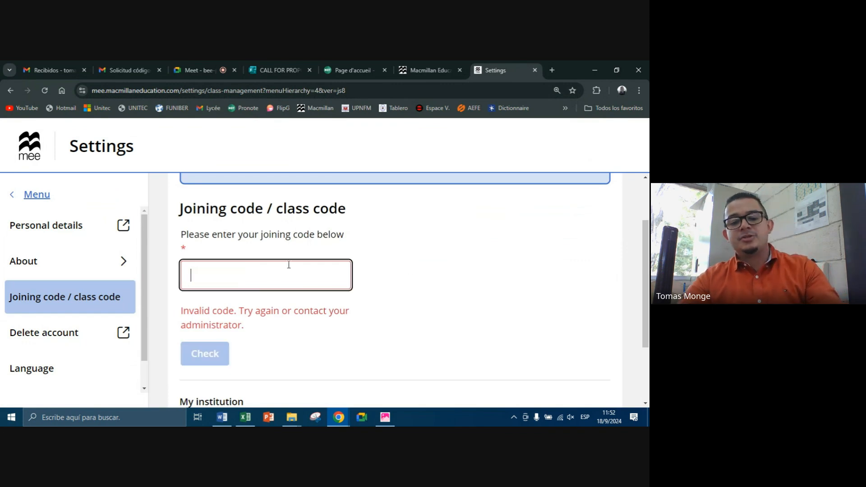
{"action": "key", "text": "ctrl+v"}
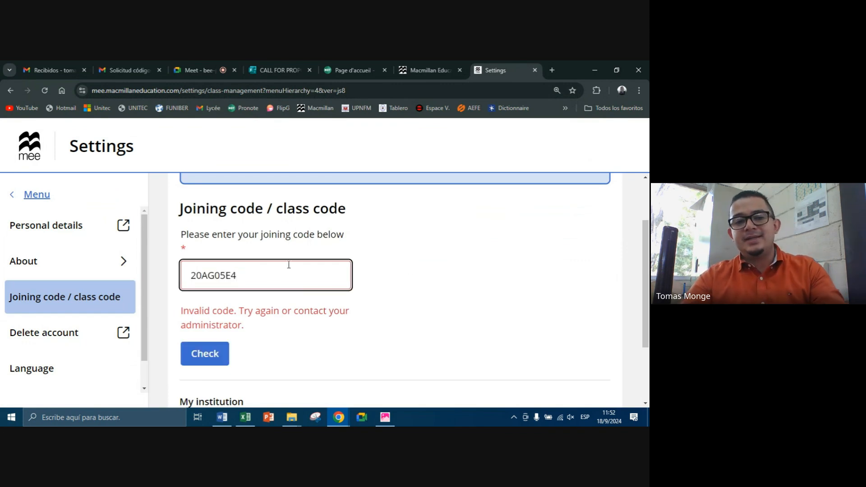
{"action": "left_click", "coordinate": [223, 355]}
{"action": "scroll", "coordinate": [316, 327], "scroll_direction": "down", "scroll_amount": 2}
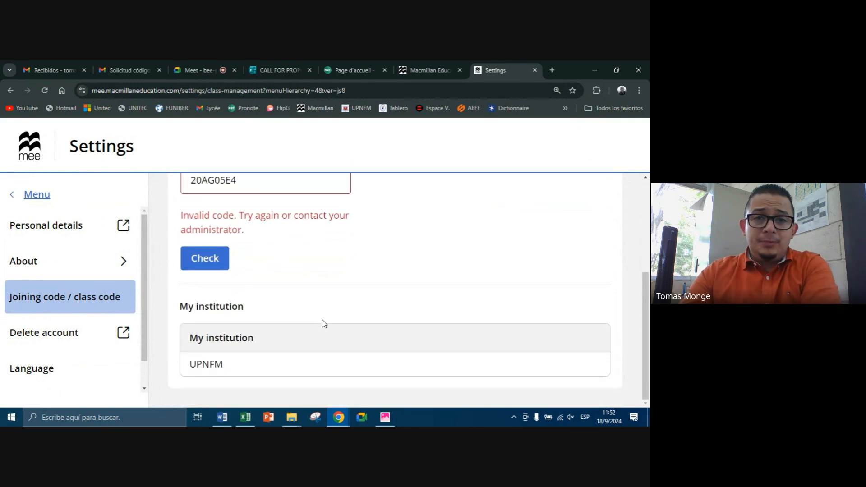
Step: Examine the entered class code and the institution listed under My institution
{"action": "scroll", "coordinate": [321, 321], "scroll_direction": "up", "scroll_amount": 1}
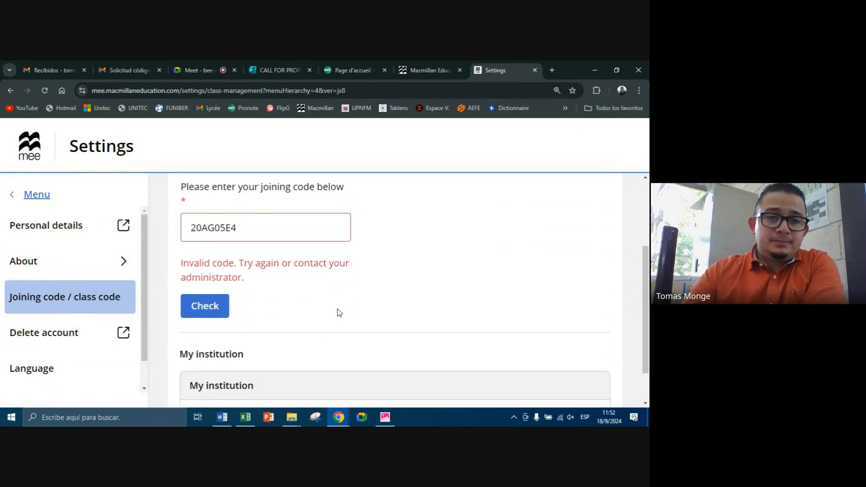
{"action": "double_click", "coordinate": [249, 232]}
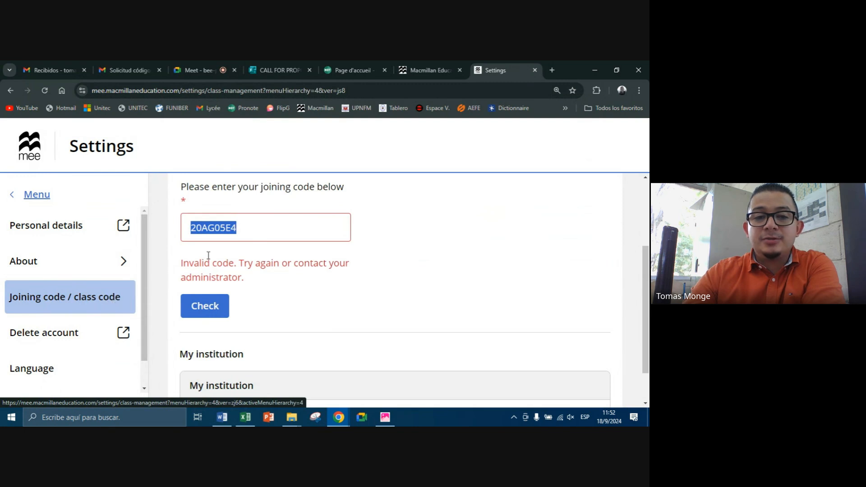
{"action": "double_click", "coordinate": [231, 229]}
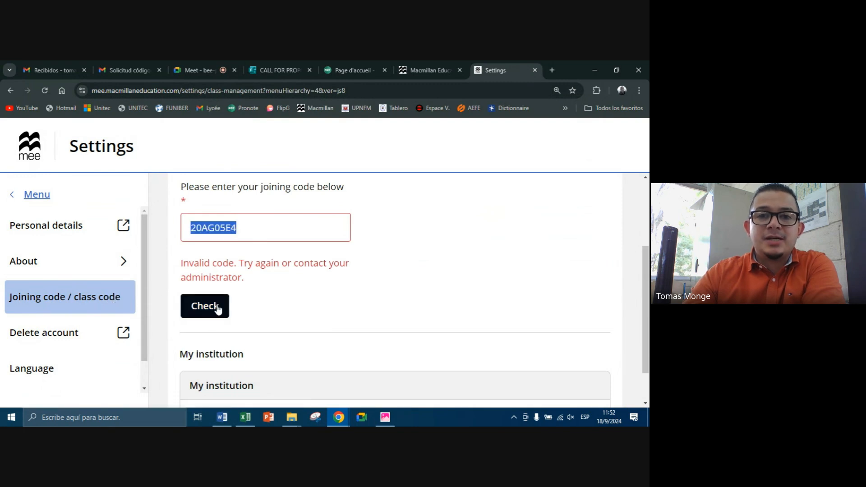
{"action": "scroll", "coordinate": [310, 325], "scroll_direction": "down", "scroll_amount": 1}
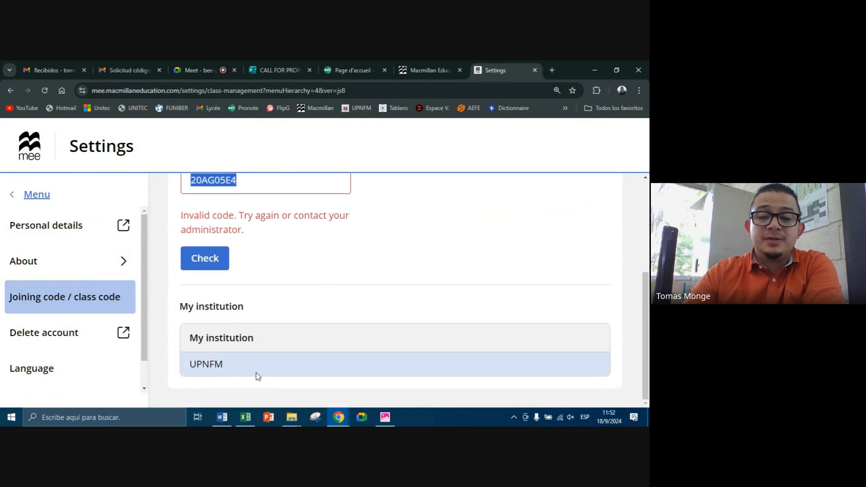